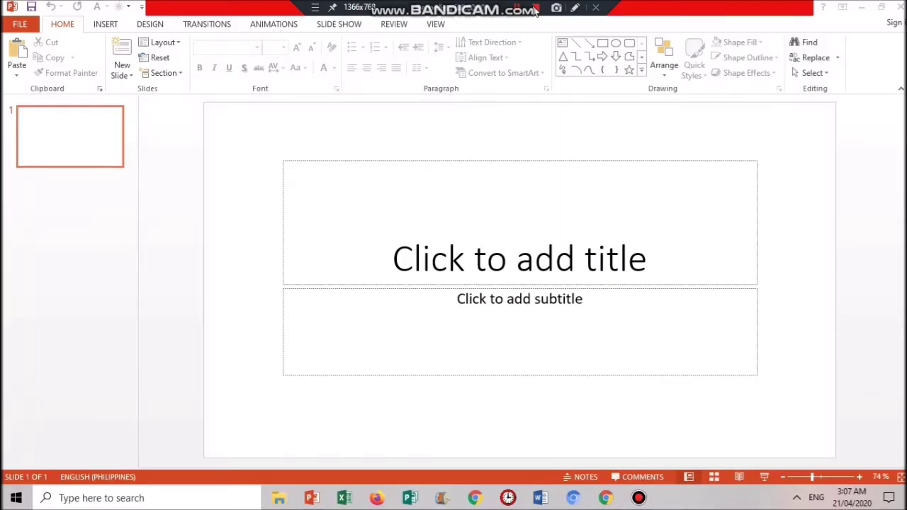
Step: Title the slide MATH REVIEW in AdamGorry-Inline at 88 pt
{"action": "left_click", "coordinate": [544, 83]}
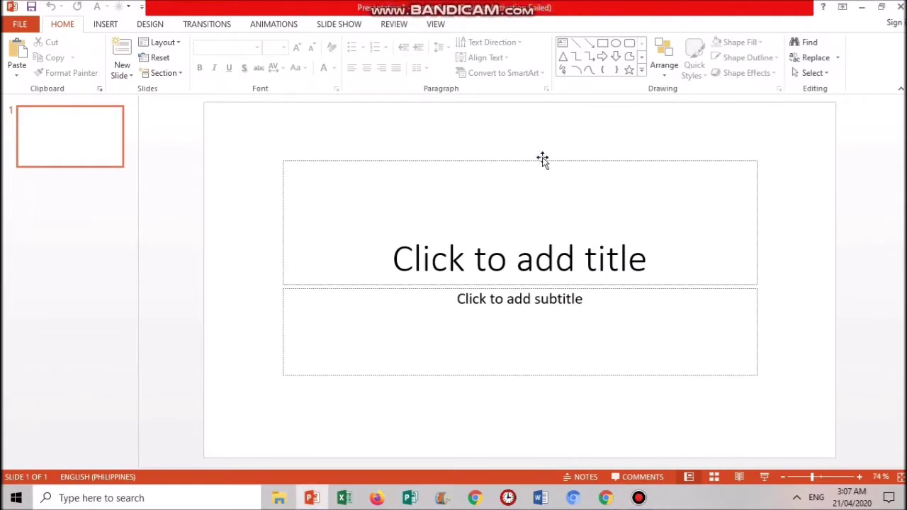
{"action": "left_click", "coordinate": [503, 222]}
{"action": "key", "text": "Caps_Lock"}
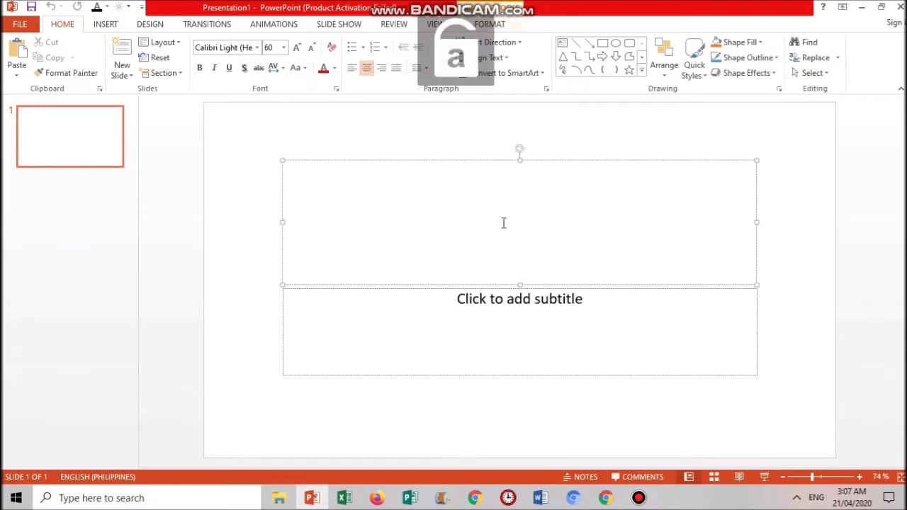
{"action": "type", "text": "math"}
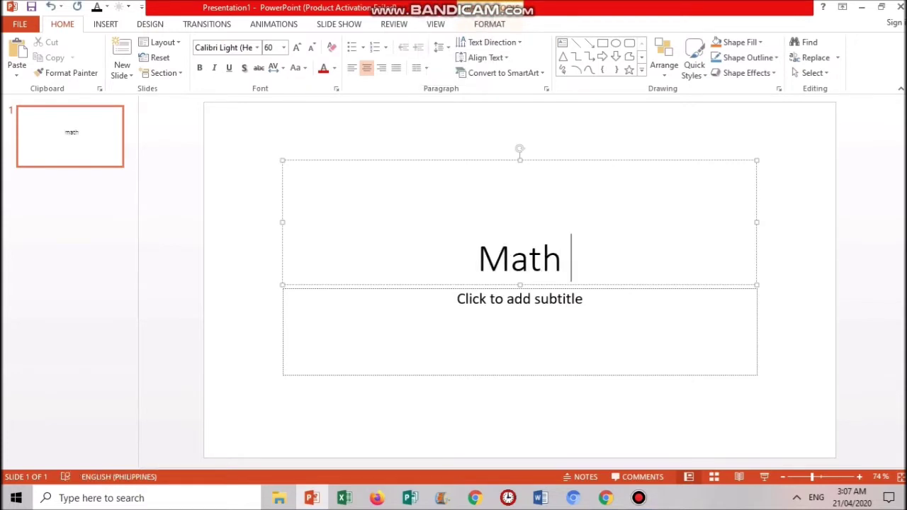
{"action": "type", "text": " Revi"}
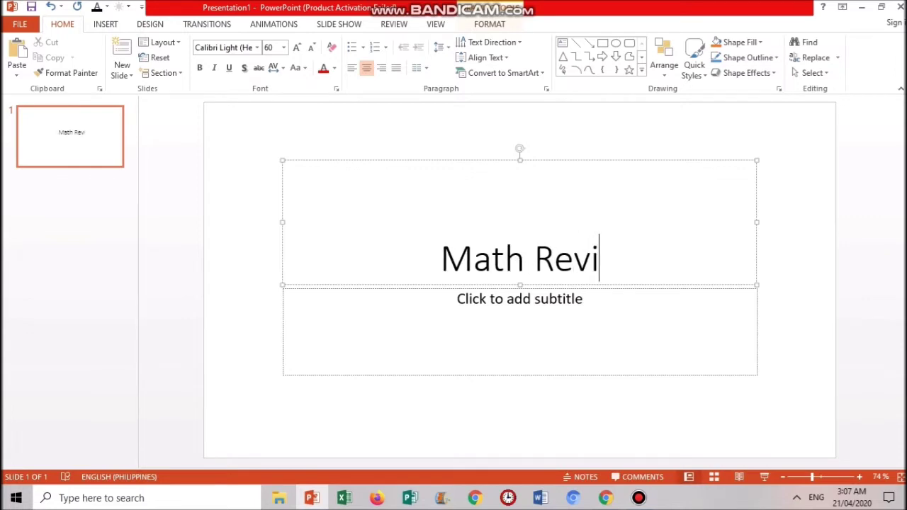
{"action": "type", "text": "ew"}
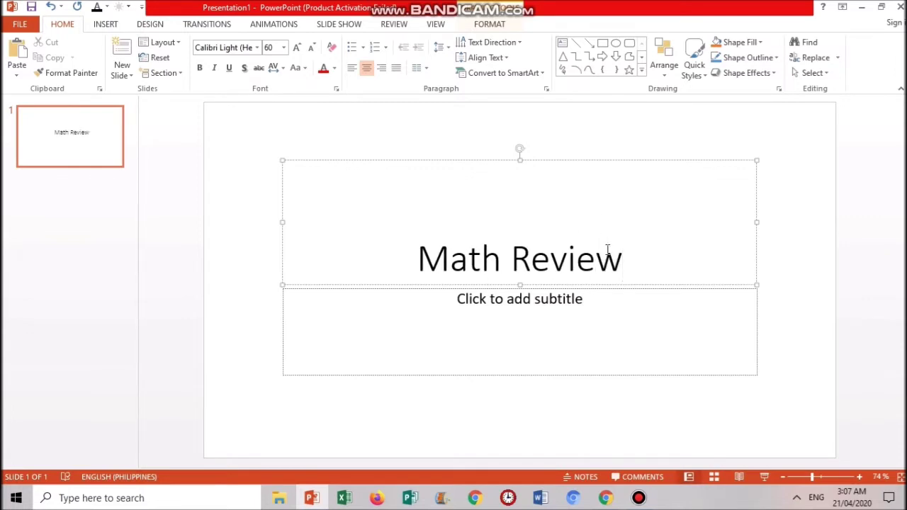
{"action": "left_click_drag", "start_coordinate": [624, 257], "coordinate": [407, 258]}
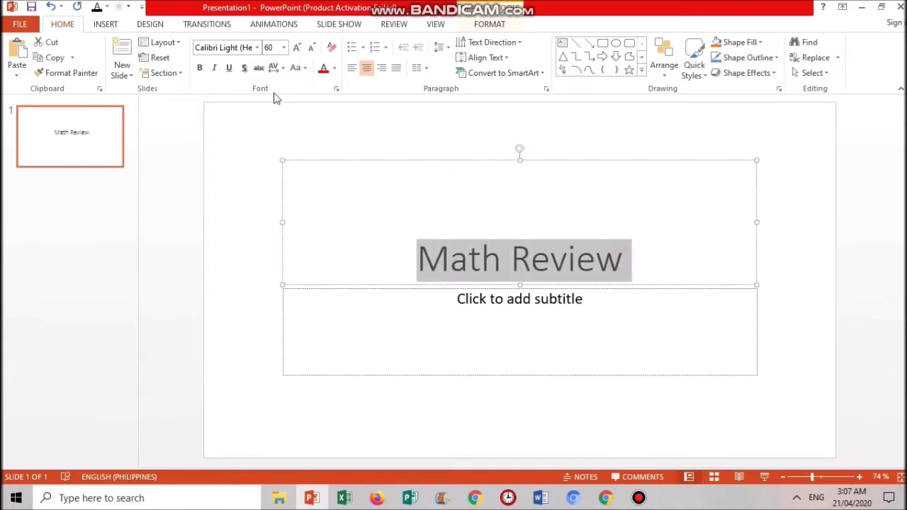
{"action": "left_click", "coordinate": [258, 48]}
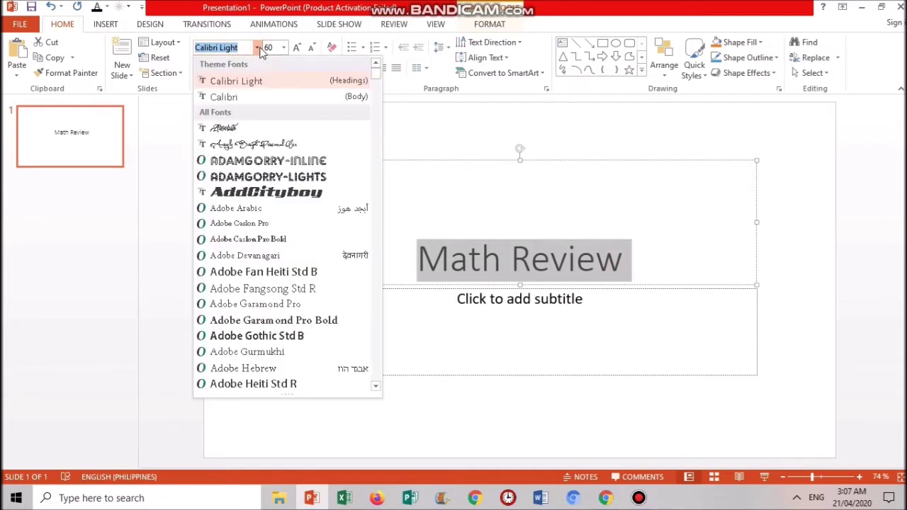
{"action": "left_click", "coordinate": [289, 164]}
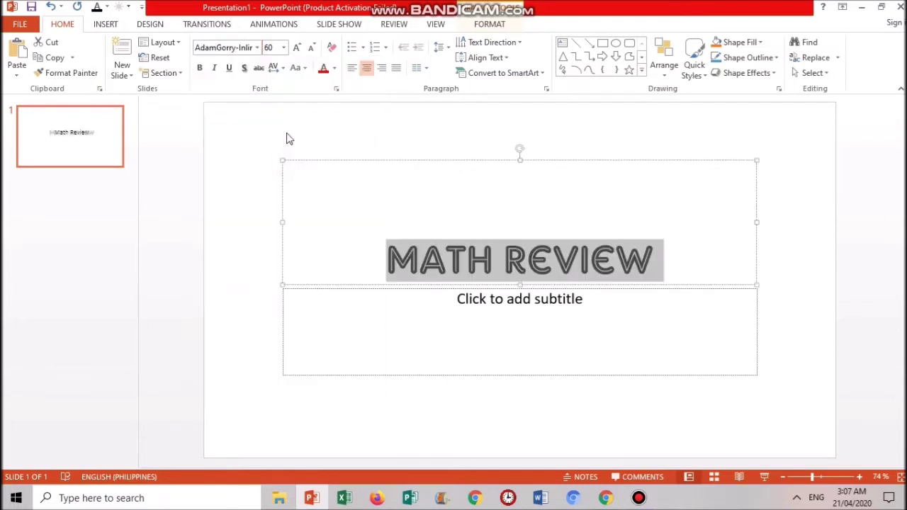
{"action": "left_click", "coordinate": [299, 48]}
{"action": "left_click", "coordinate": [299, 49]}
{"action": "left_click", "coordinate": [300, 48]}
{"action": "left_click", "coordinate": [302, 48]}
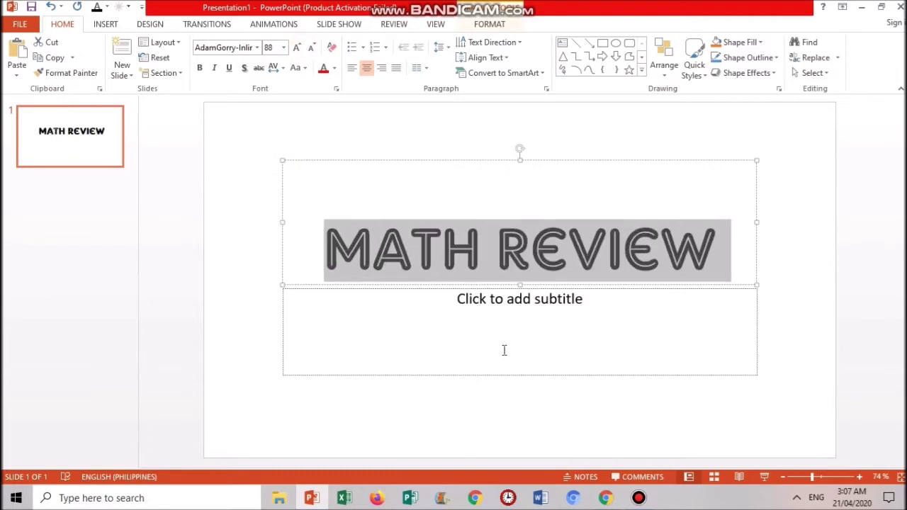
{"action": "left_click", "coordinate": [516, 389]}
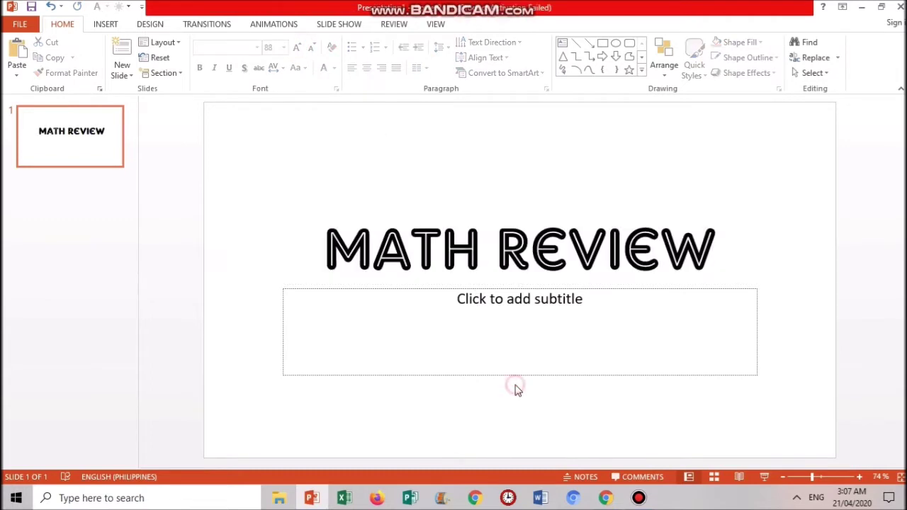
Step: Delete the empty subtitle placeholder from the title slide
{"action": "left_click", "coordinate": [613, 290]}
{"action": "left_click", "coordinate": [608, 311]}
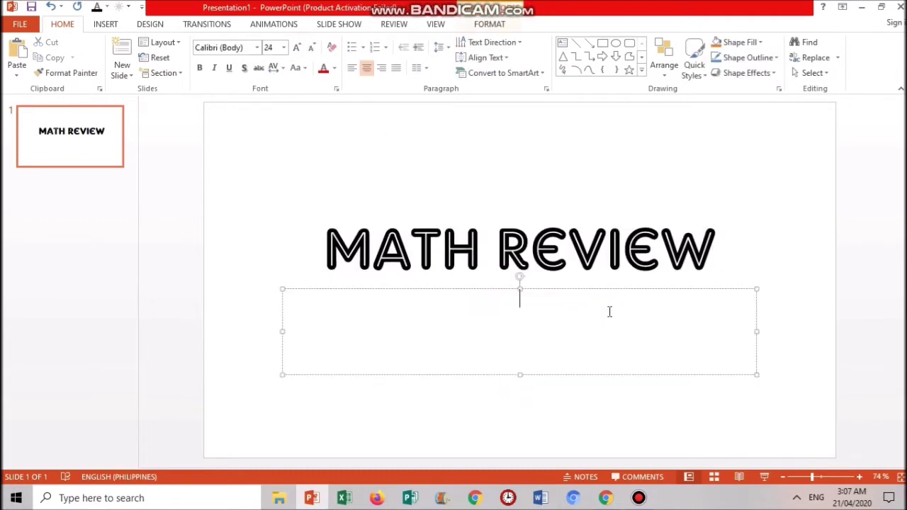
{"action": "left_click", "coordinate": [631, 290]}
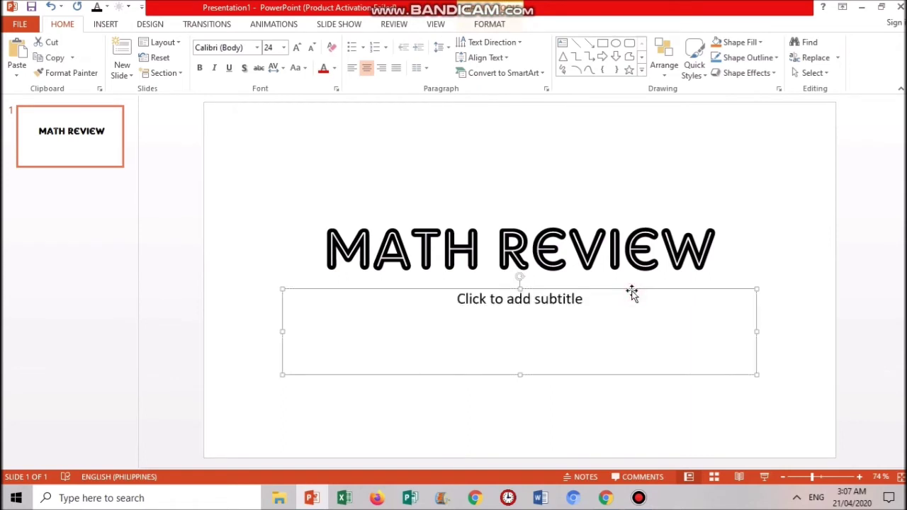
{"action": "key", "text": "Delete"}
{"action": "left_click", "coordinate": [632, 290]}
Step: Add a blank-layout second slide and pick the rectangle shape to draw
{"action": "left_click", "coordinate": [658, 363]}
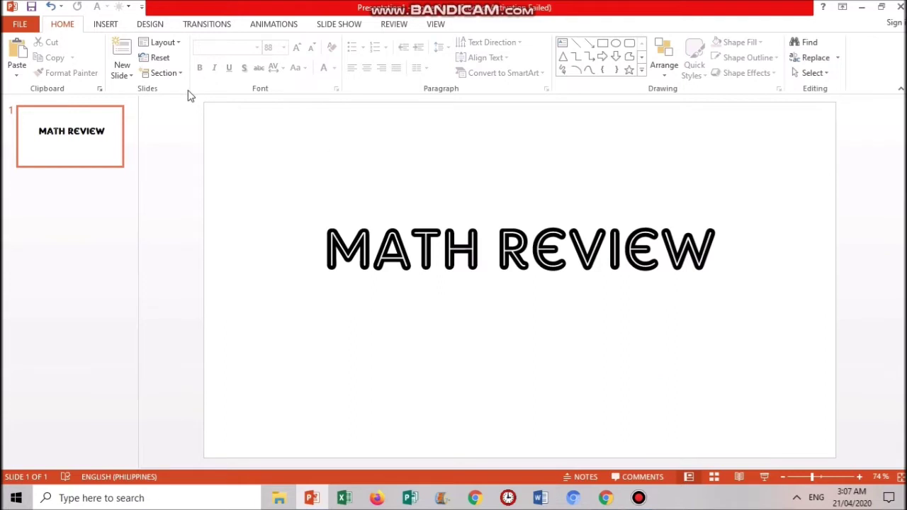
{"action": "left_click", "coordinate": [106, 24]}
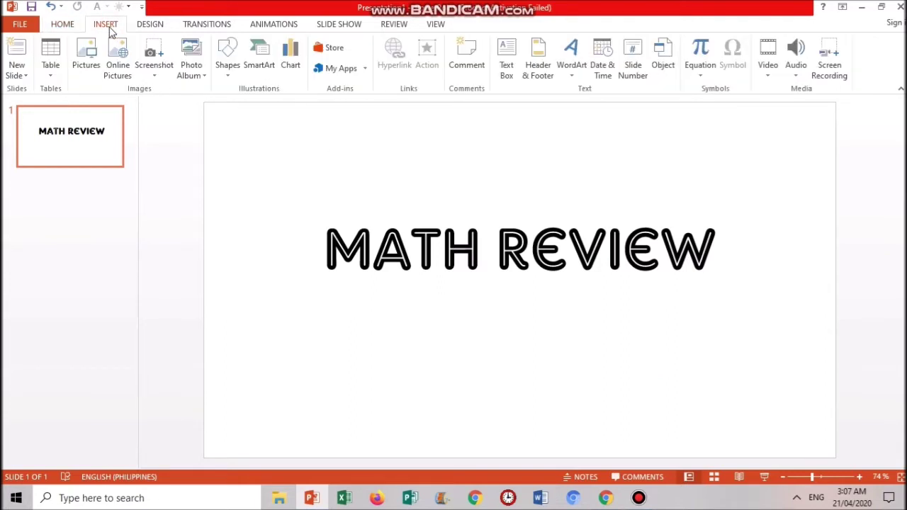
{"action": "left_click", "coordinate": [27, 74]}
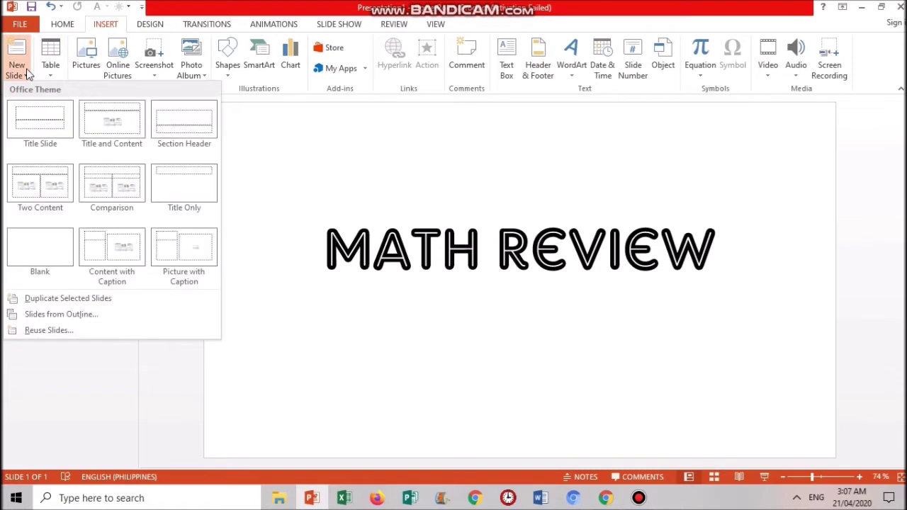
{"action": "left_click", "coordinate": [50, 251]}
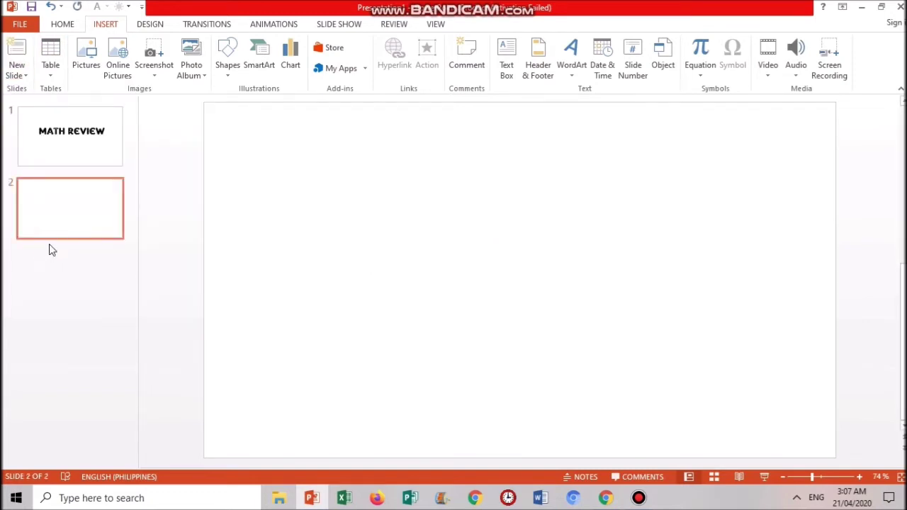
{"action": "left_click", "coordinate": [226, 62]}
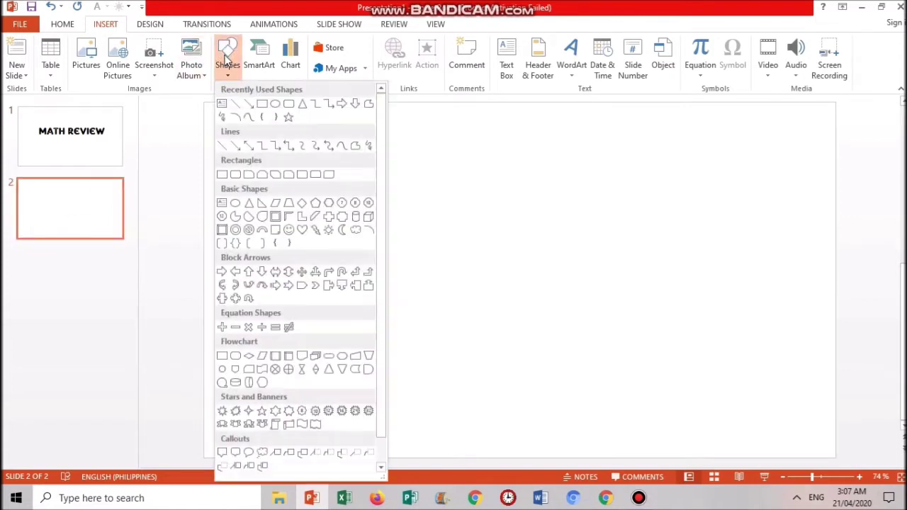
{"action": "left_click", "coordinate": [260, 104]}
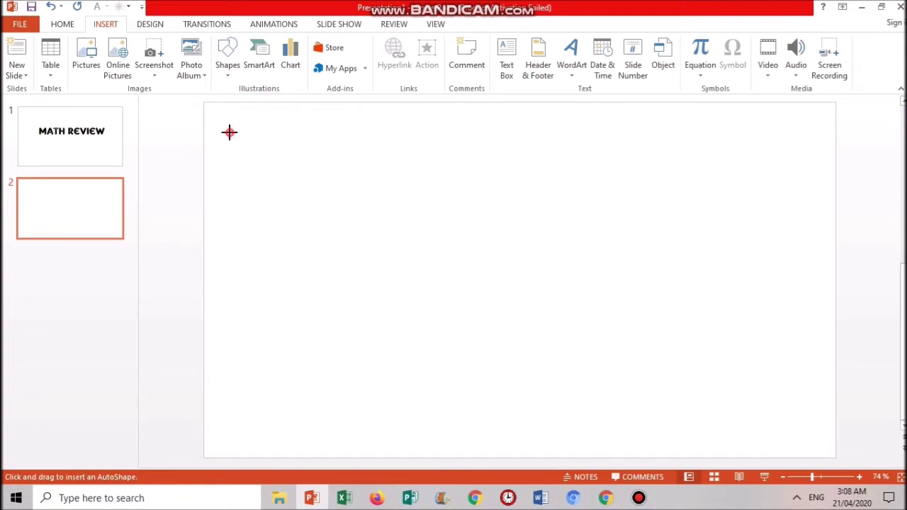
Step: Draw a top row of three rectangles coloured blue, red and yellow
{"action": "left_click_drag", "start_coordinate": [229, 131], "coordinate": [385, 188]}
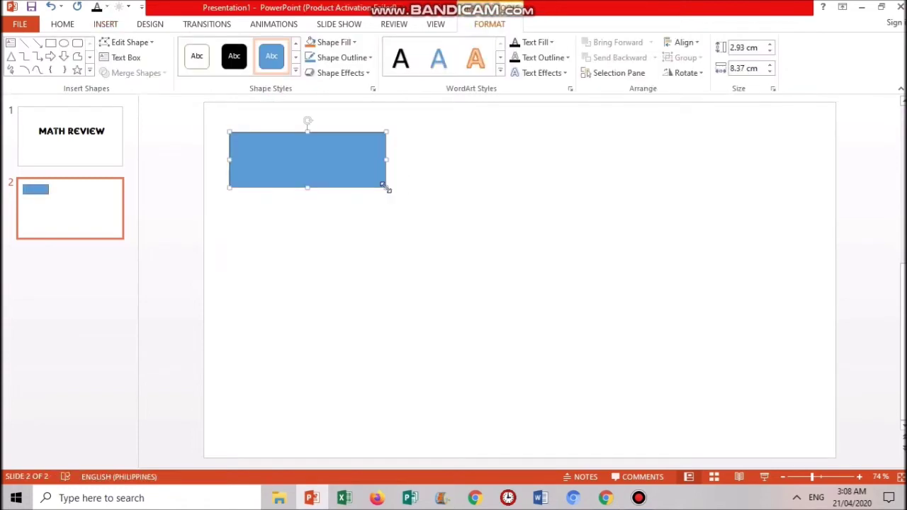
{"action": "key", "text": "ctrl+d"}
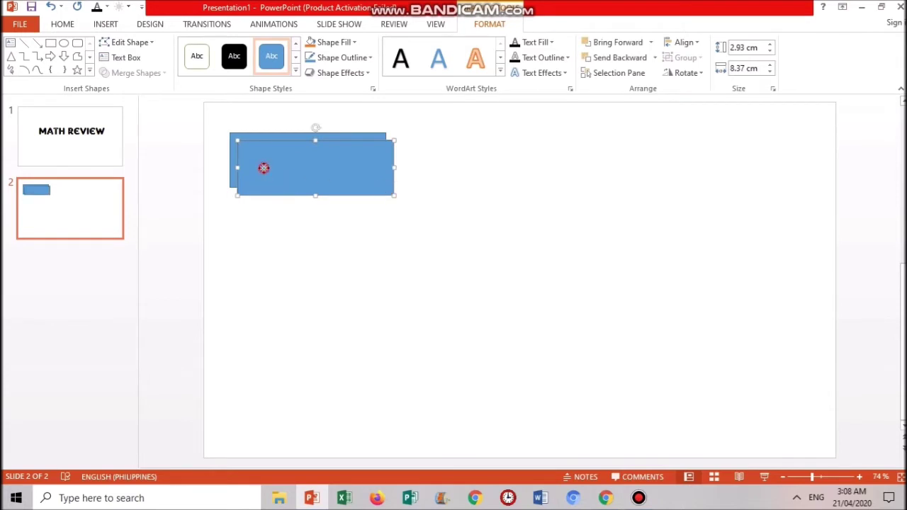
{"action": "left_click_drag", "start_coordinate": [263, 166], "coordinate": [467, 162]}
{"action": "key", "text": "ctrl+d"}
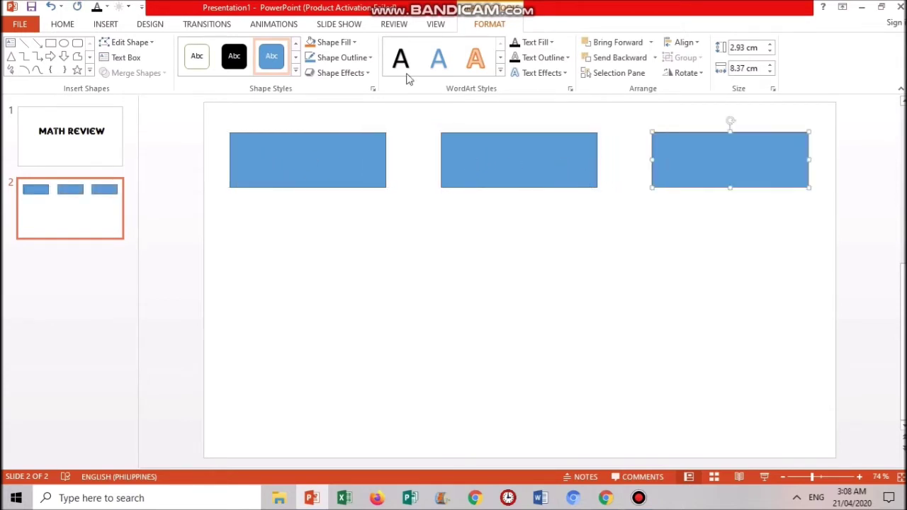
{"action": "left_click", "coordinate": [348, 44]}
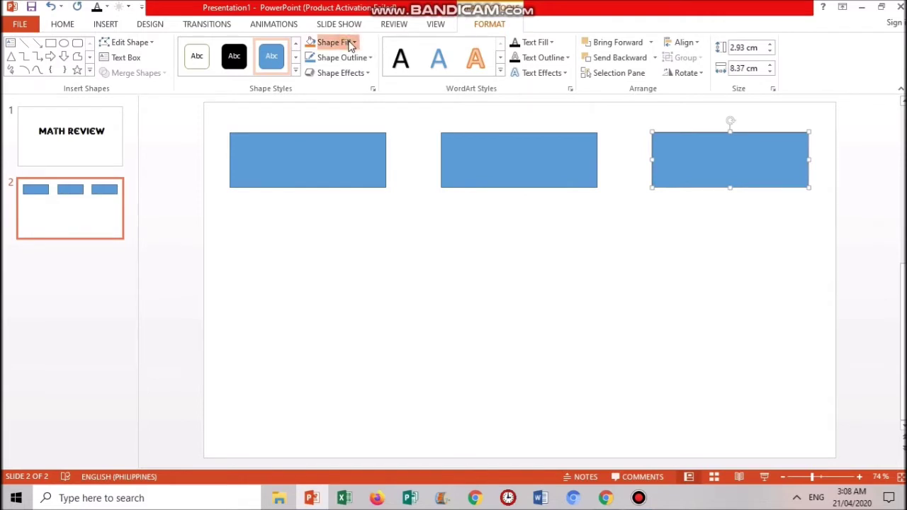
{"action": "left_click", "coordinate": [348, 41]}
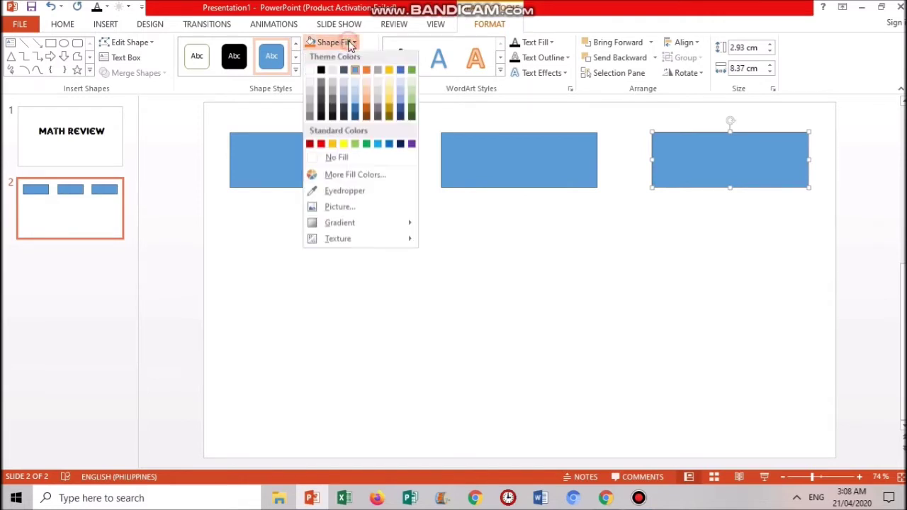
{"action": "left_click", "coordinate": [344, 147]}
{"action": "left_click", "coordinate": [458, 151]}
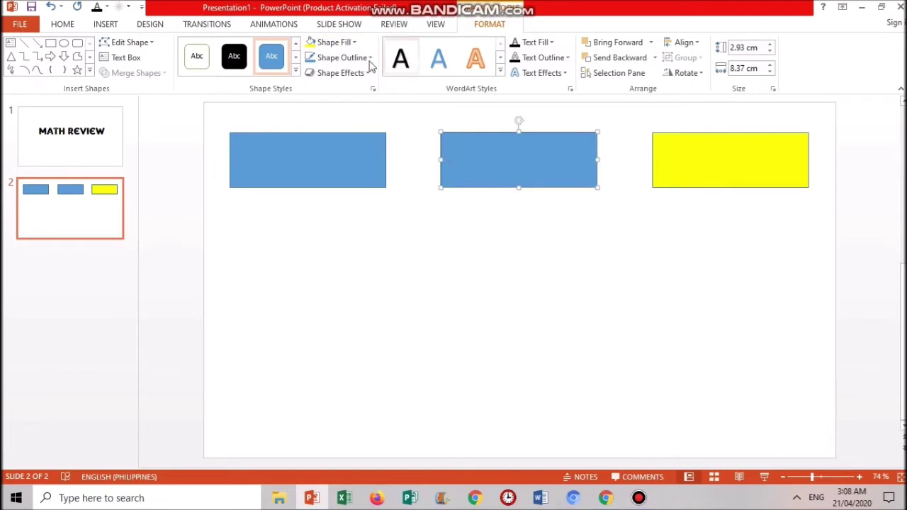
{"action": "left_click", "coordinate": [345, 42]}
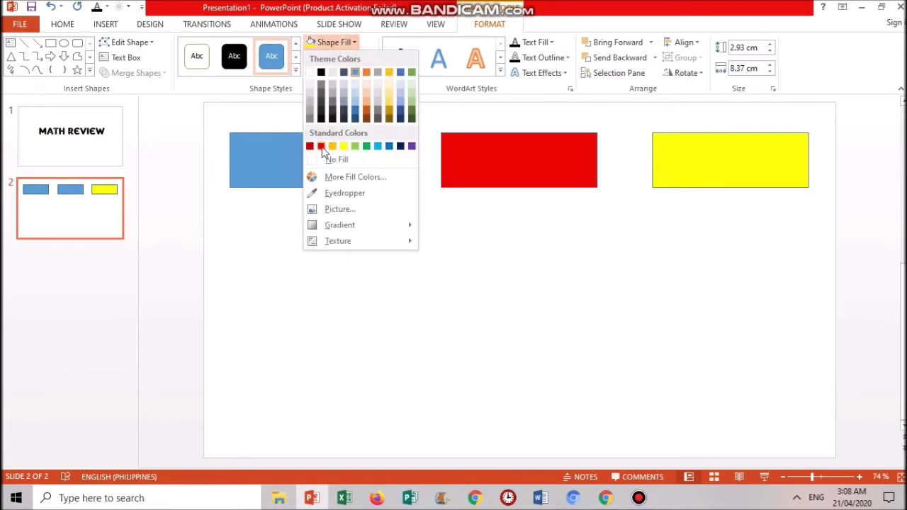
{"action": "left_click", "coordinate": [321, 147]}
{"action": "left_click", "coordinate": [418, 229]}
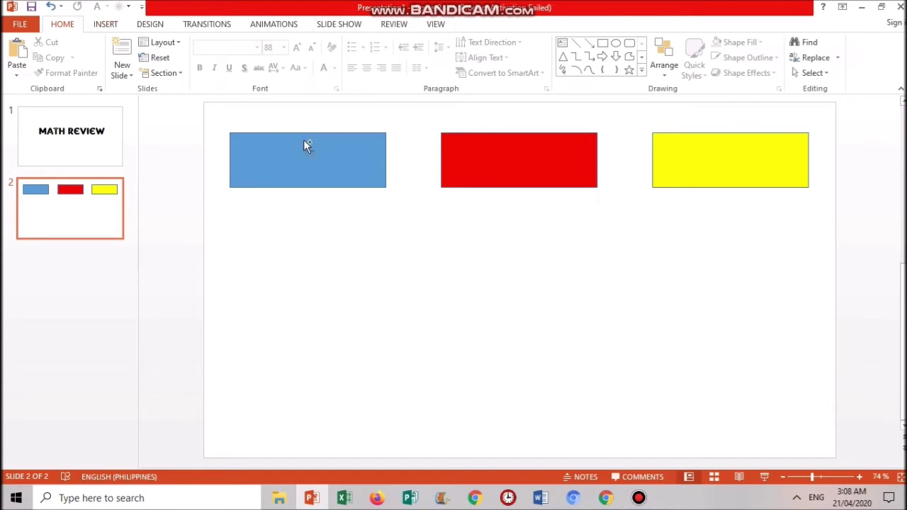
Step: Copy the coloured row downward to make four rows of rectangles
{"action": "key", "text": "ctrl+a"}
{"action": "left_click_drag", "start_coordinate": [306, 145], "coordinate": [317, 225]}
{"action": "key", "text": "ctrl+d"}
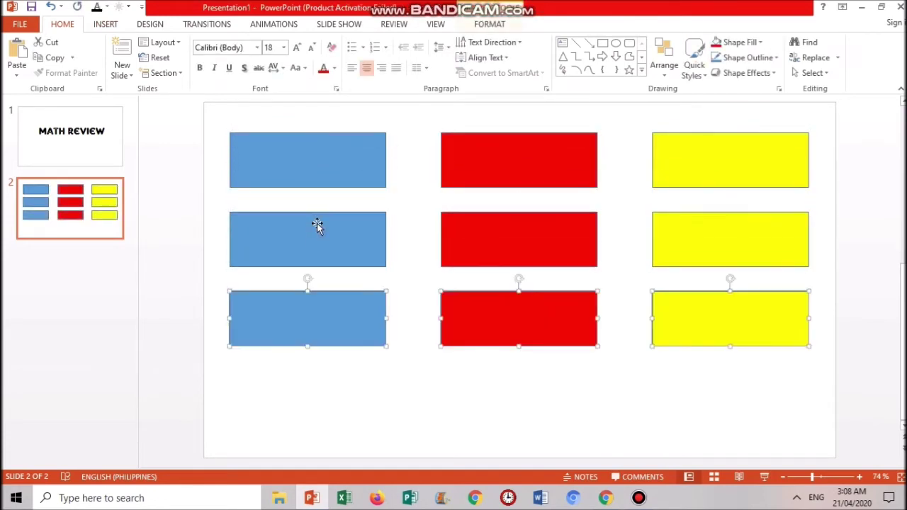
{"action": "key", "text": "ctrl+d"}
{"action": "left_click", "coordinate": [836, 320]}
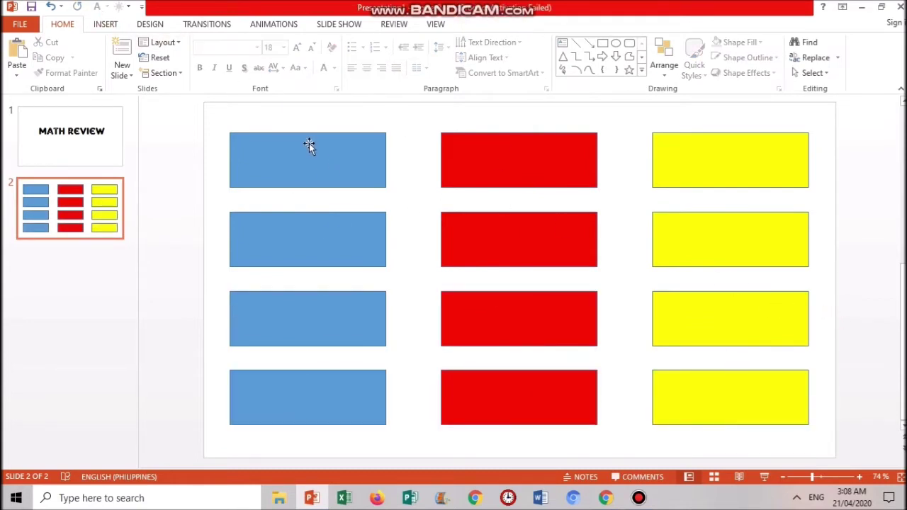
Step: Add a 36 pt WordArt KNOWLEDGE label centred on the top blue box
{"action": "left_click", "coordinate": [106, 24]}
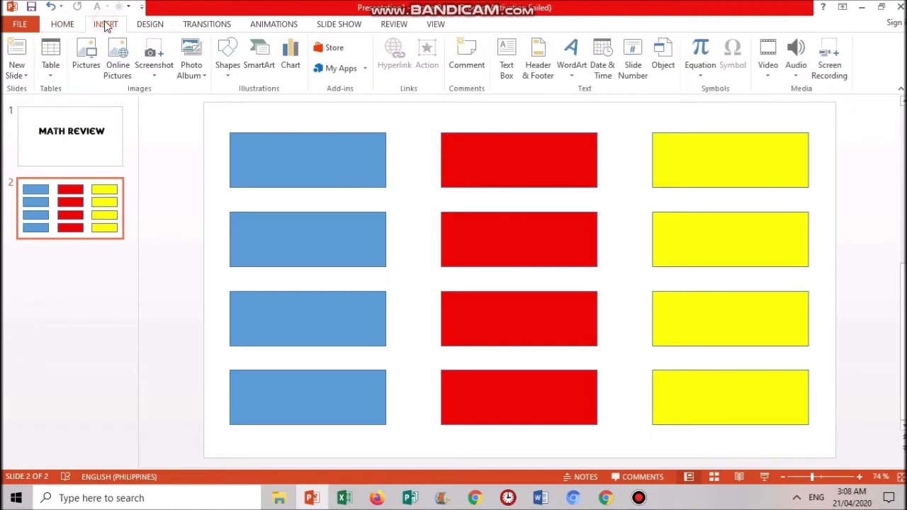
{"action": "left_click", "coordinate": [573, 69]}
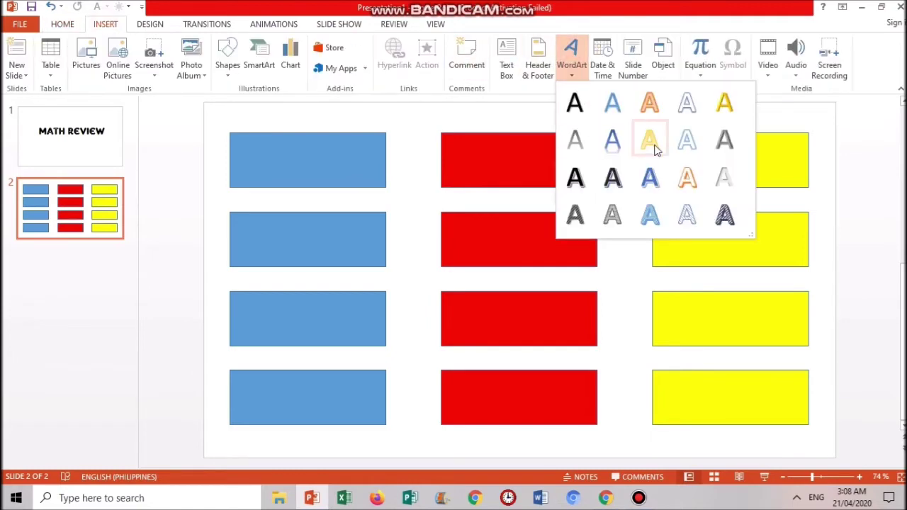
{"action": "left_click", "coordinate": [685, 103]}
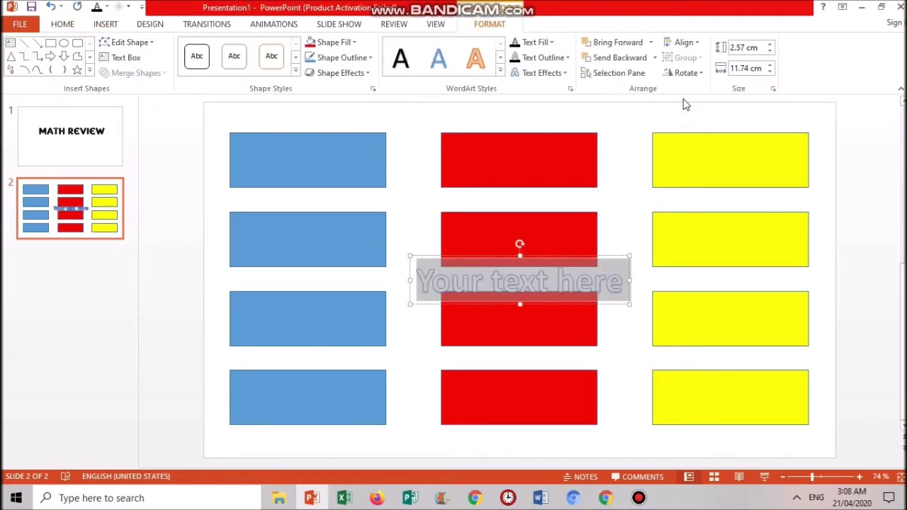
{"action": "type", "text": "KNOWLEDGEA"}
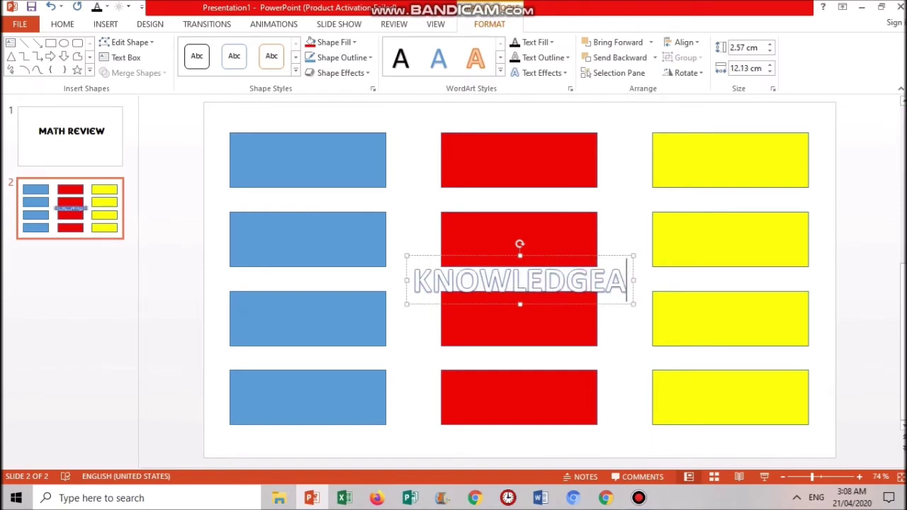
{"action": "key", "text": "BackSpace"}
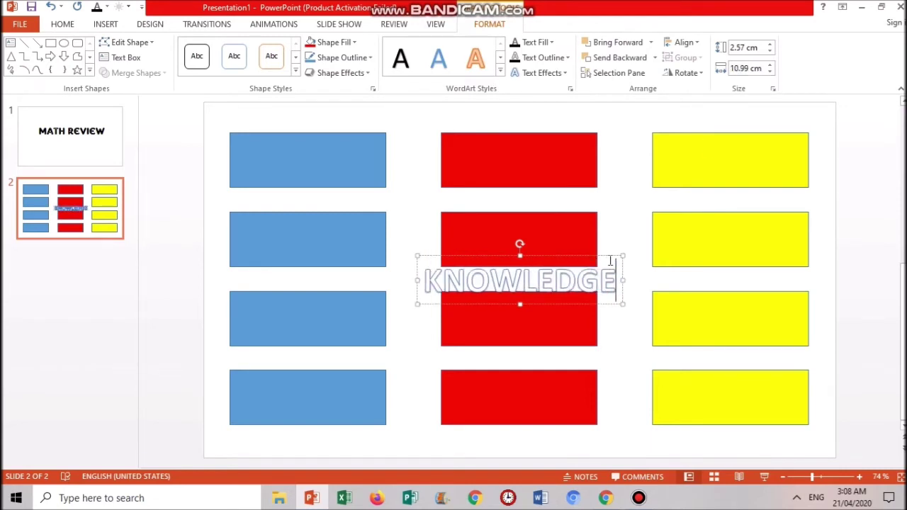
{"action": "left_click_drag", "start_coordinate": [611, 257], "coordinate": [391, 133]}
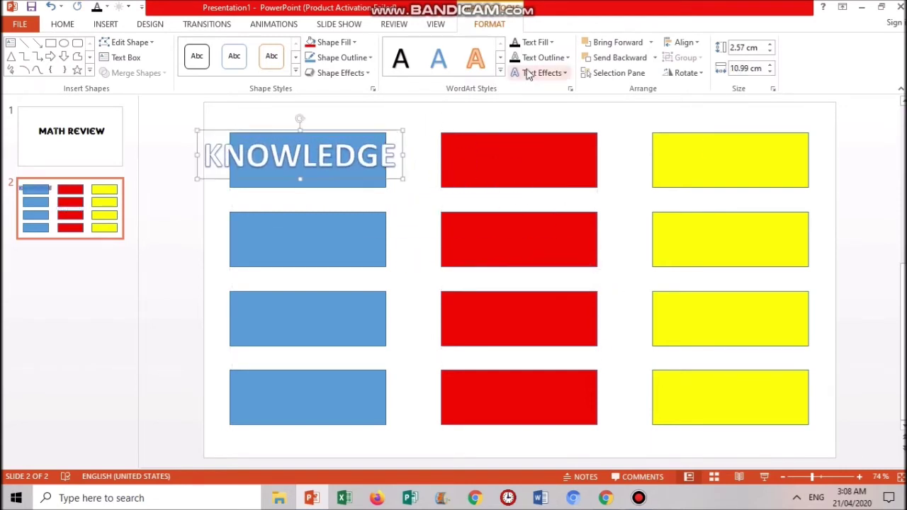
{"action": "left_click", "coordinate": [62, 25]}
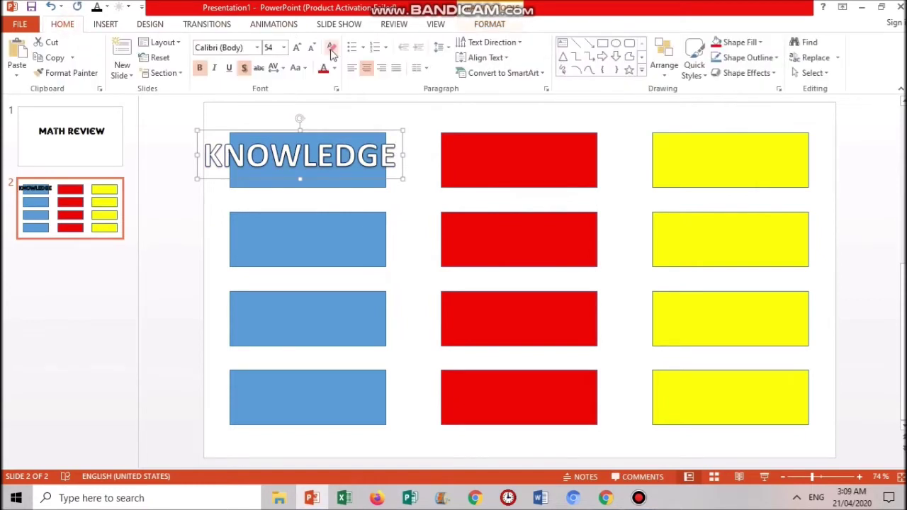
{"action": "left_click", "coordinate": [313, 48]}
{"action": "left_click", "coordinate": [313, 48]}
{"action": "left_click", "coordinate": [313, 48]}
{"action": "left_click", "coordinate": [313, 47]}
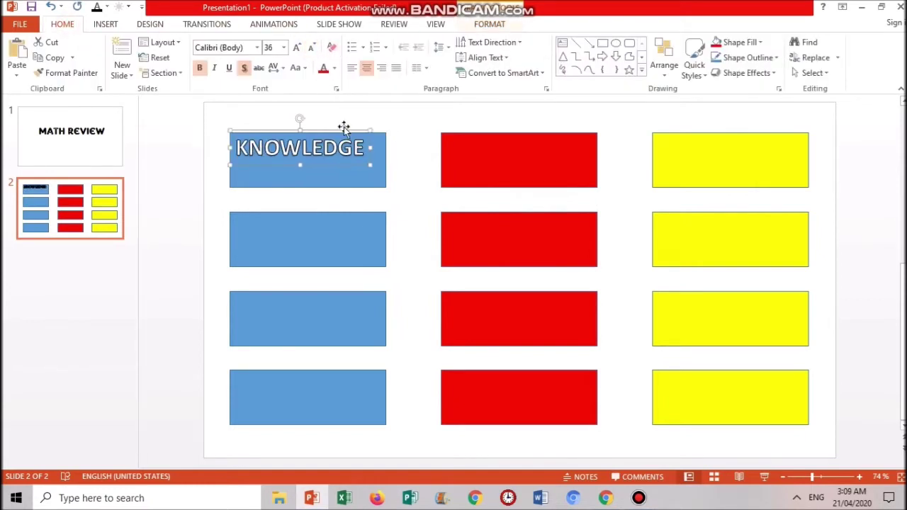
{"action": "left_click_drag", "start_coordinate": [343, 132], "coordinate": [539, 142]}
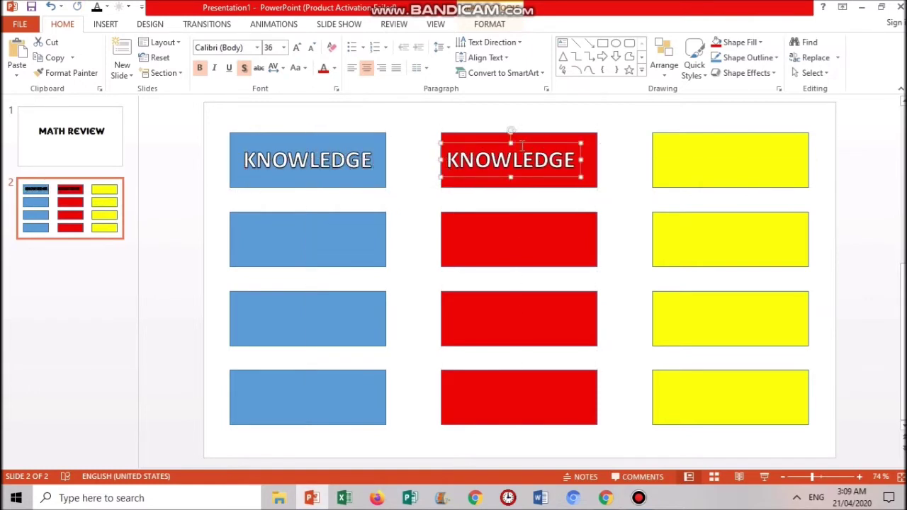
Step: Change the copied label on the red box to PROCESS
{"action": "left_click", "coordinate": [464, 163]}
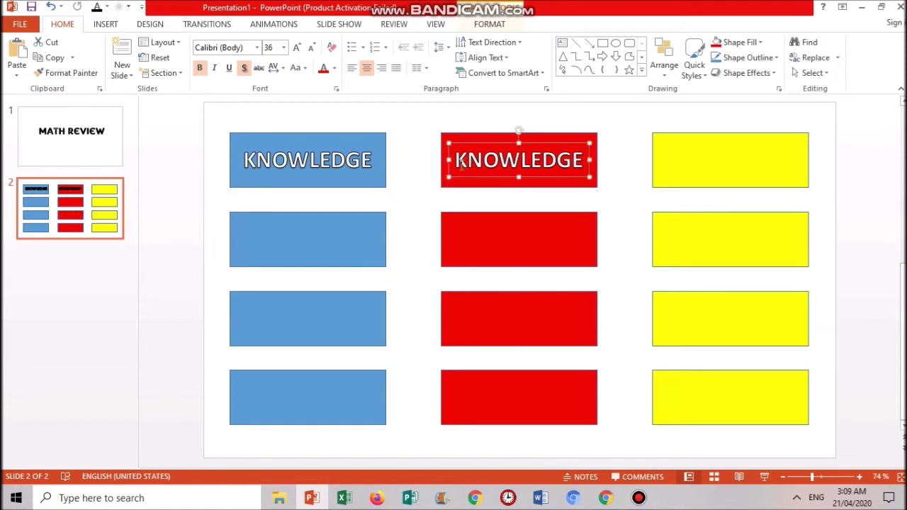
{"action": "left_click_drag", "start_coordinate": [464, 163], "coordinate": [612, 173]}
{"action": "type", "text": "PROCW"}
{"action": "key", "text": "BackSpace"}
{"action": "type", "text": "ESS"}
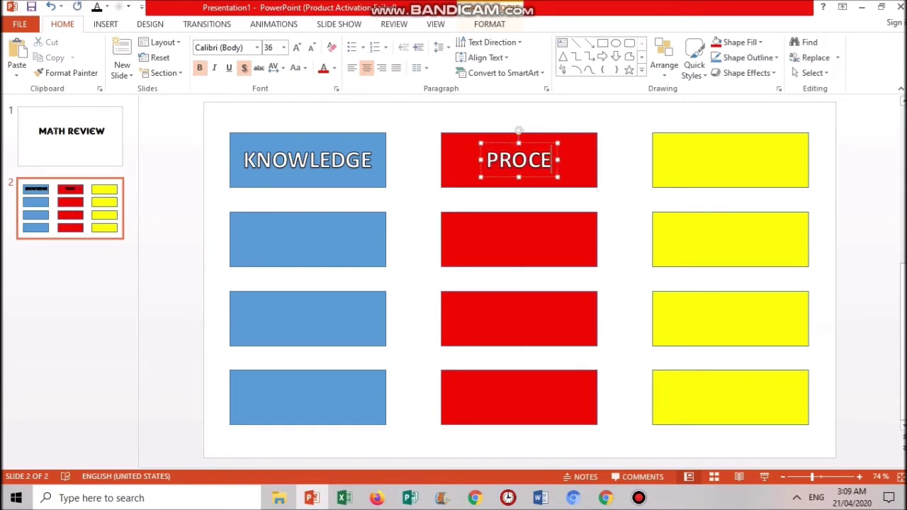
Step: Copy the label onto the yellow box as UNDERSTANDING at 28 pt, fitting one line
{"action": "left_click_drag", "start_coordinate": [554, 142], "coordinate": [785, 157]}
{"action": "type", "text": "UNDERSTANDING"}
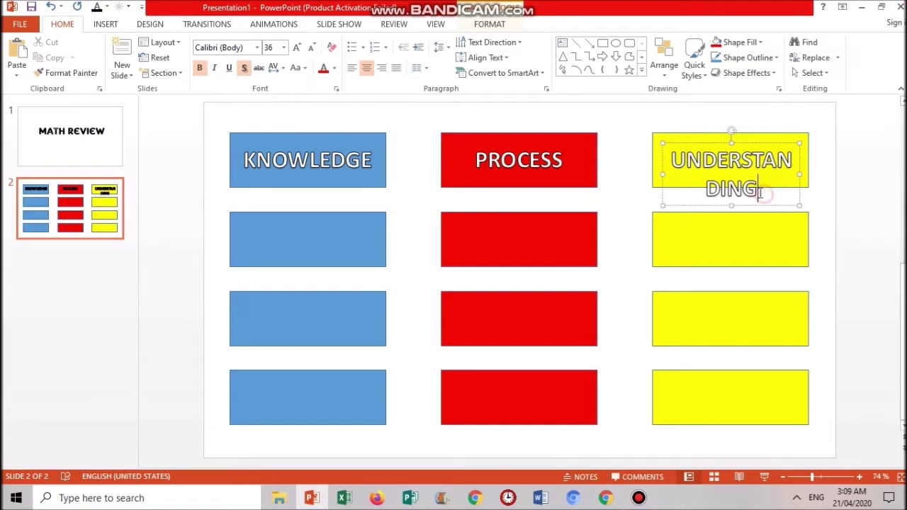
{"action": "left_click_drag", "start_coordinate": [759, 189], "coordinate": [666, 133]}
{"action": "left_click", "coordinate": [312, 51]}
{"action": "left_click", "coordinate": [312, 51]}
{"action": "left_click", "coordinate": [312, 51]}
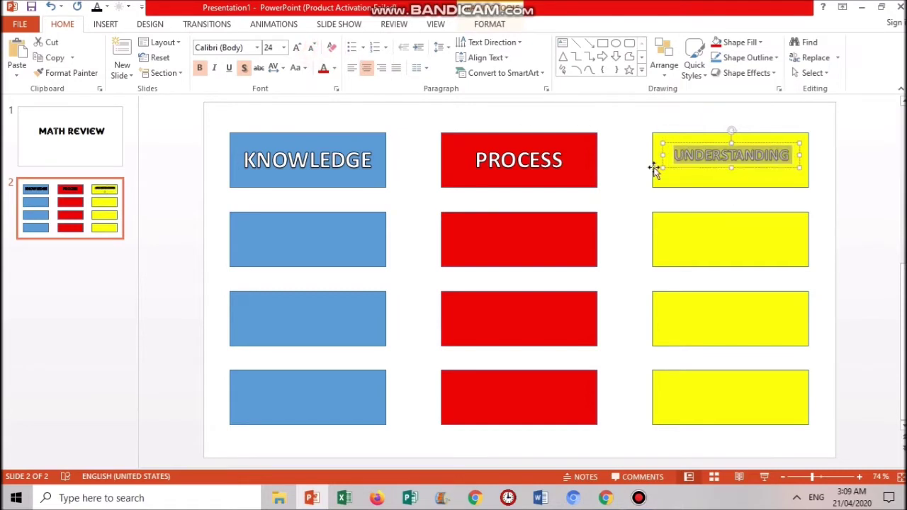
{"action": "left_click", "coordinate": [298, 47]}
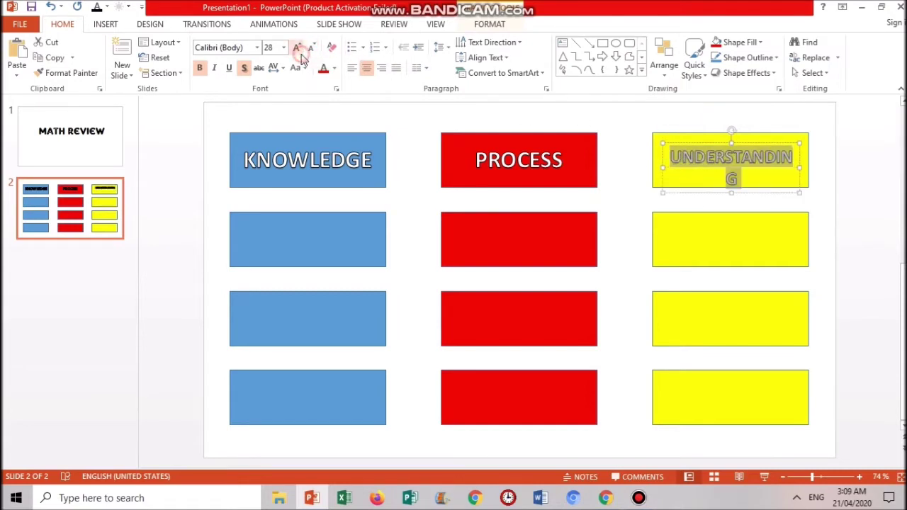
{"action": "left_click_drag", "start_coordinate": [659, 168], "coordinate": [654, 168]}
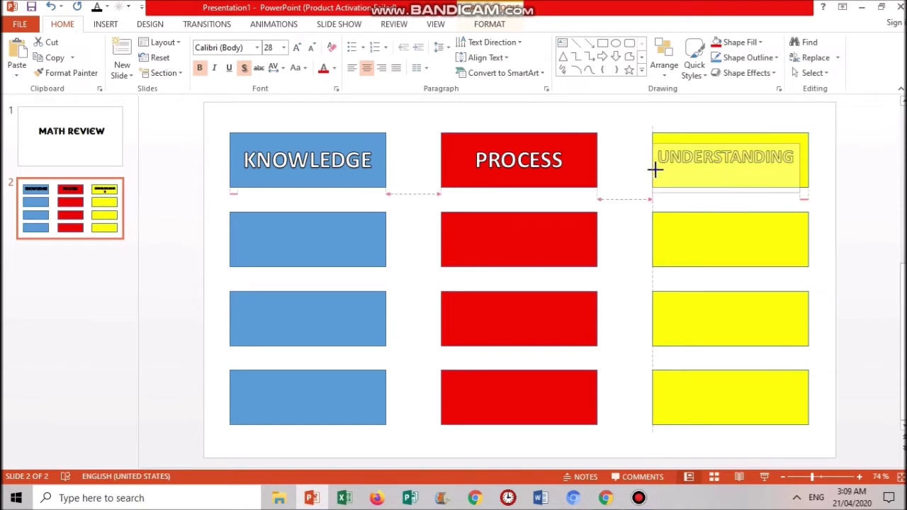
Step: Centre UNDERSTANDING, then place a WordArt 5 in the blue box below KNOWLEDGE
{"action": "left_click_drag", "start_coordinate": [779, 142], "coordinate": [783, 146]}
{"action": "left_click", "coordinate": [873, 202]}
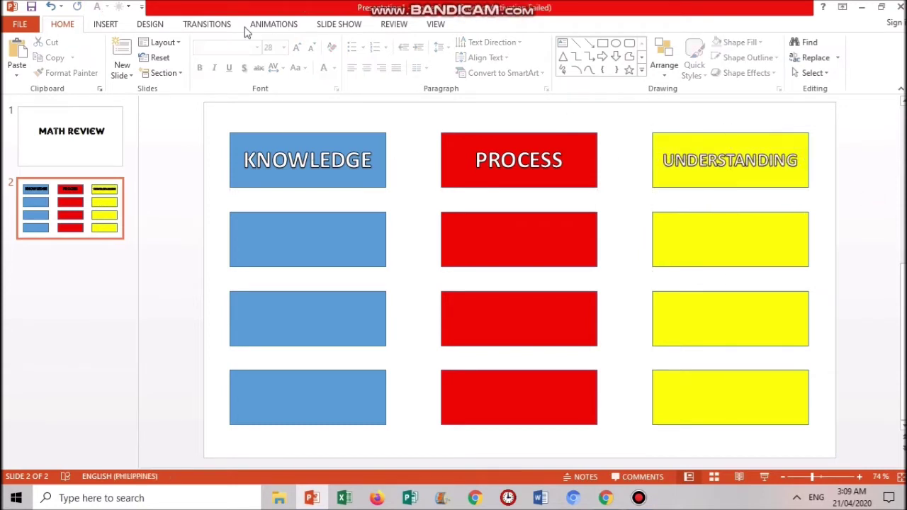
{"action": "left_click", "coordinate": [107, 25]}
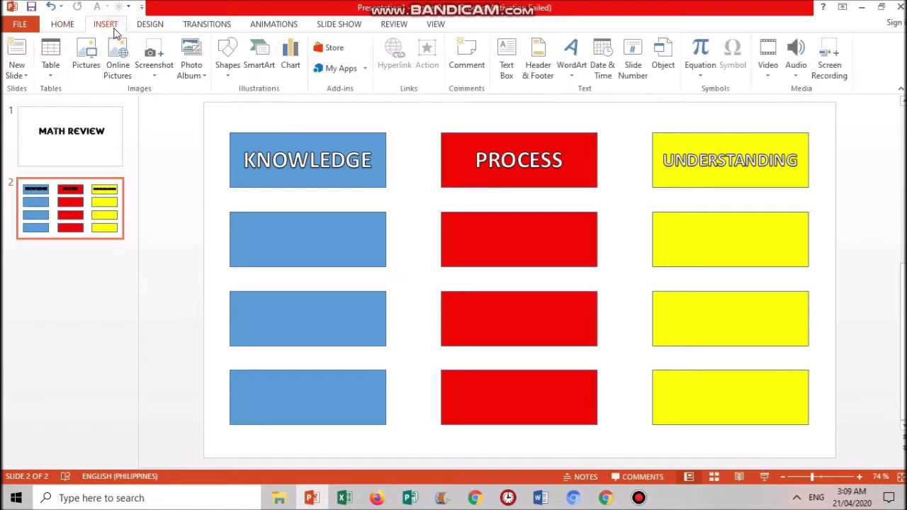
{"action": "left_click", "coordinate": [571, 61]}
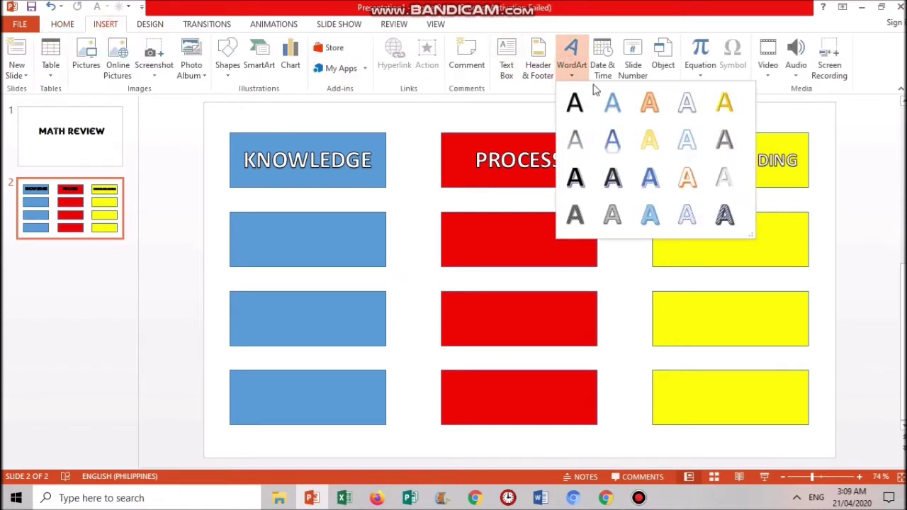
{"action": "left_click", "coordinate": [685, 145]}
{"action": "type", "text": "5"}
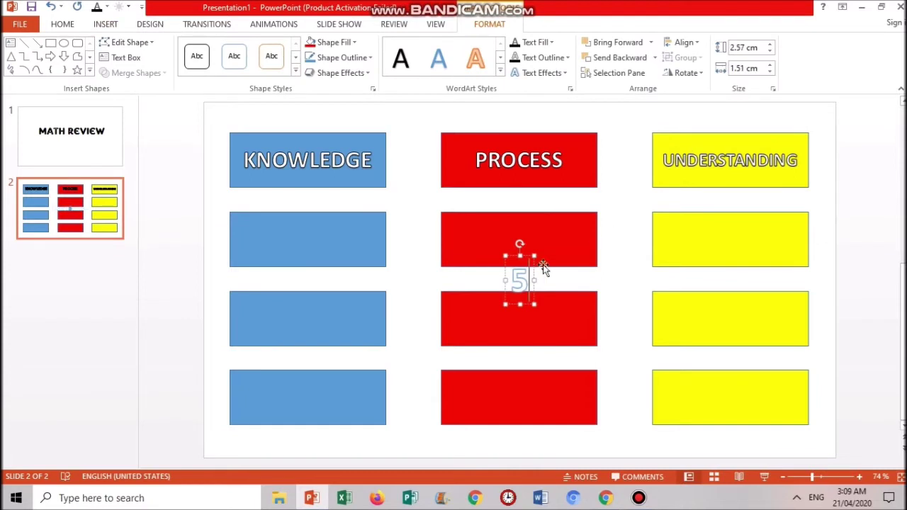
{"action": "left_click_drag", "start_coordinate": [531, 276], "coordinate": [317, 235]}
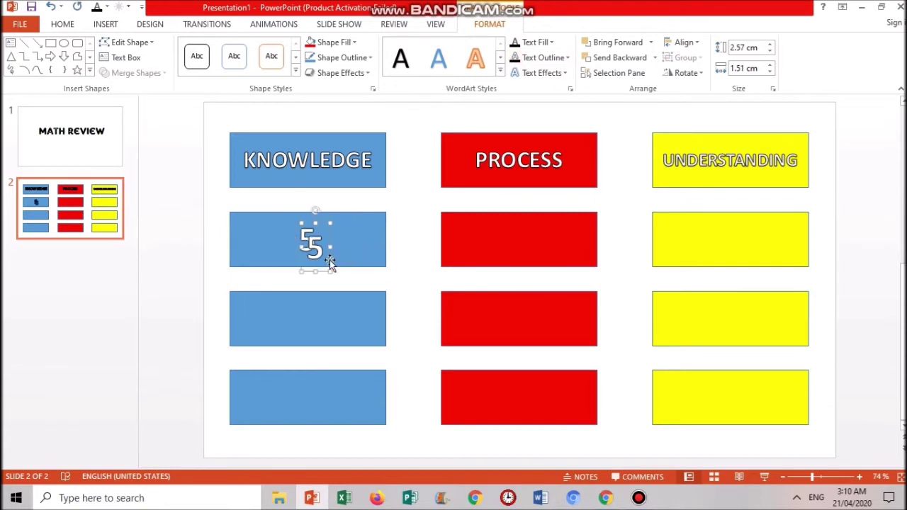
Step: Copy the 5 into the red and yellow boxes, then down into the bottom two rows
{"action": "left_click_drag", "start_coordinate": [327, 261], "coordinate": [533, 253]}
{"action": "key", "text": "ctrl+d"}
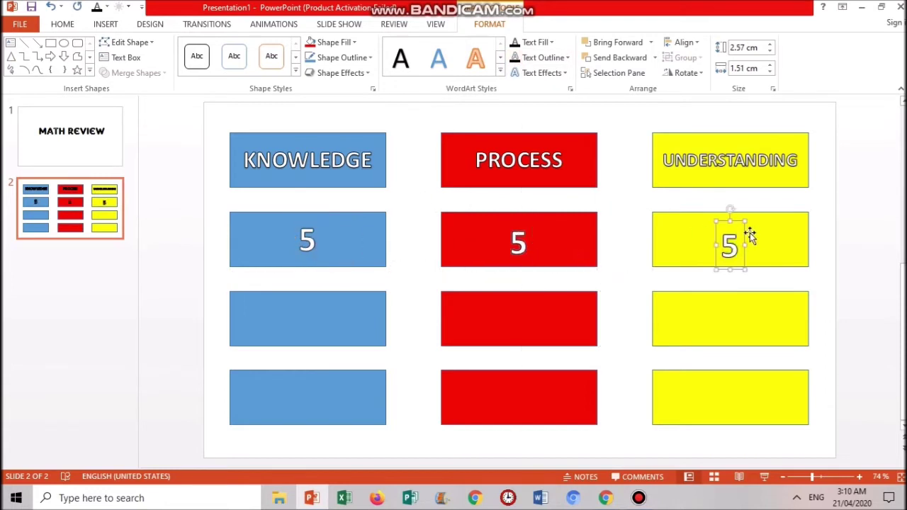
{"action": "left_click", "coordinate": [521, 234]}
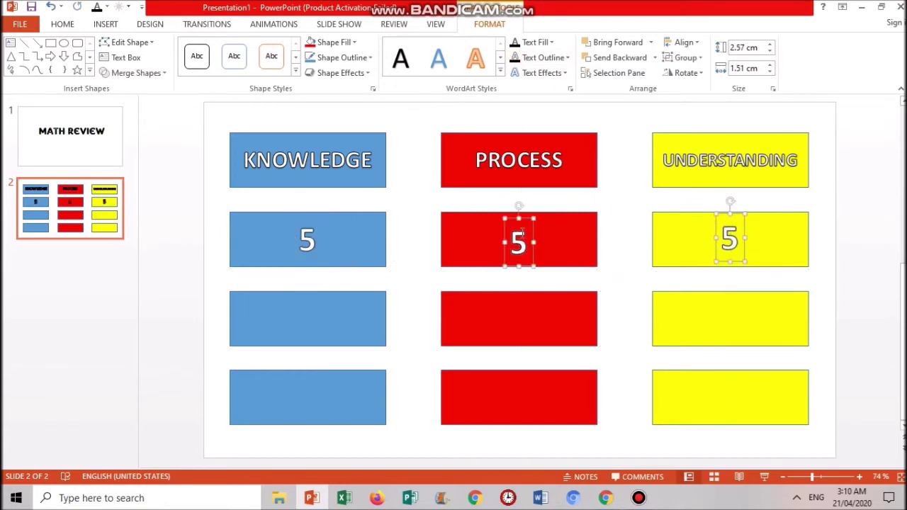
{"action": "left_click_drag", "start_coordinate": [537, 234], "coordinate": [537, 230]}
{"action": "left_click", "coordinate": [723, 236], "text": "shift"}
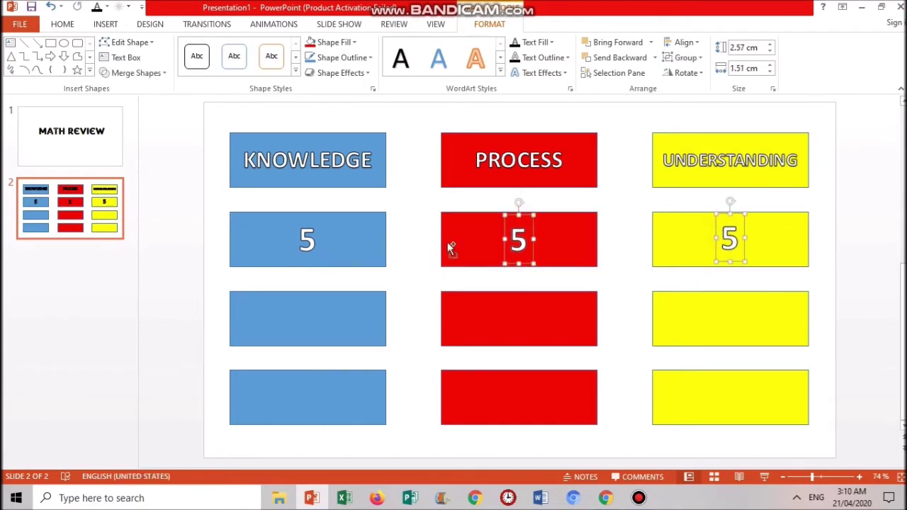
{"action": "left_click_drag", "start_coordinate": [330, 263], "coordinate": [324, 333]}
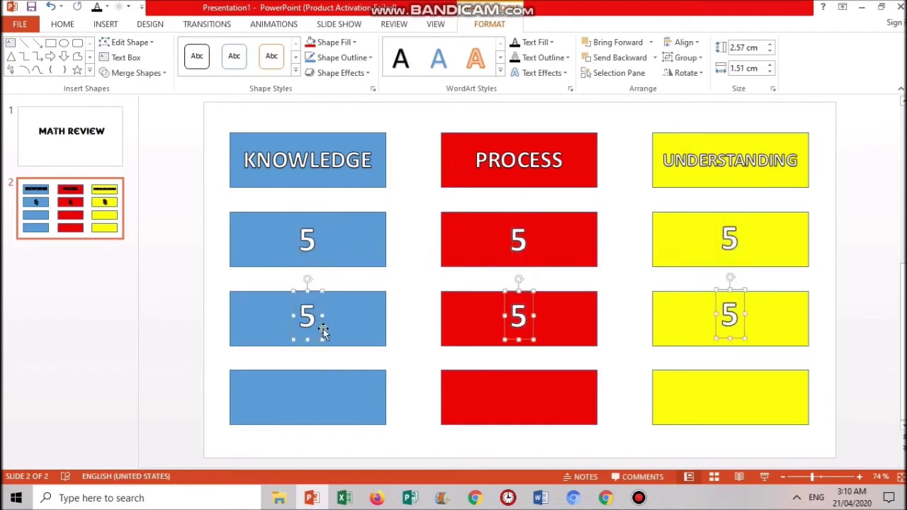
{"action": "key", "text": "ctrl+d"}
{"action": "left_click", "coordinate": [417, 340]}
Step: Change the third-row values to 10 and the bottom-row values to 15 in every column
{"action": "double_click", "coordinate": [307, 316]}
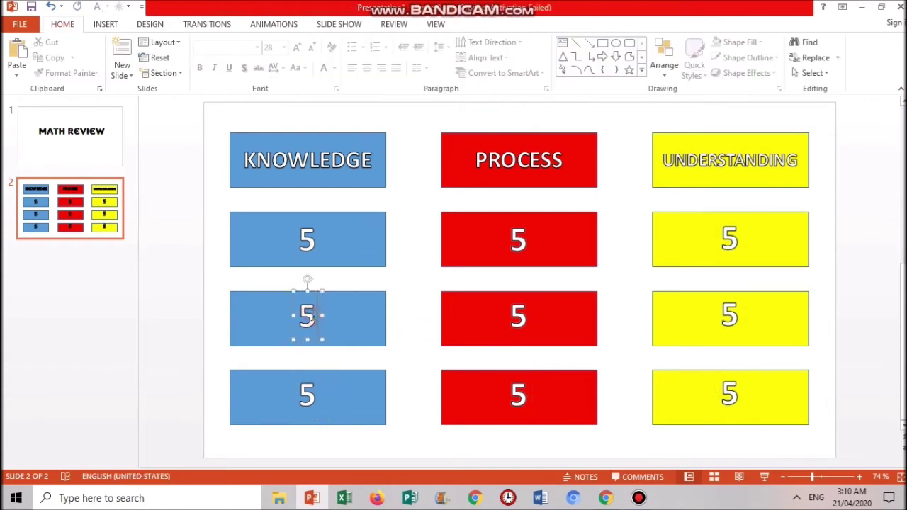
{"action": "type", "text": "10"}
{"action": "left_click", "coordinate": [300, 395]}
{"action": "type", "text": "1"}
{"action": "left_click", "coordinate": [511, 316]}
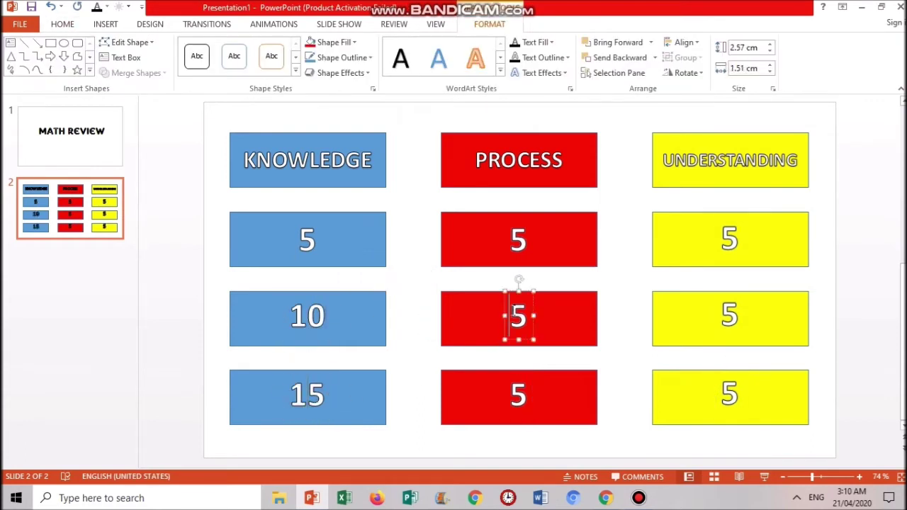
{"action": "type", "text": "10"}
{"action": "key", "text": "Delete"}
{"action": "left_click", "coordinate": [514, 395]}
{"action": "type", "text": "1"}
{"action": "left_click", "coordinate": [721, 316]}
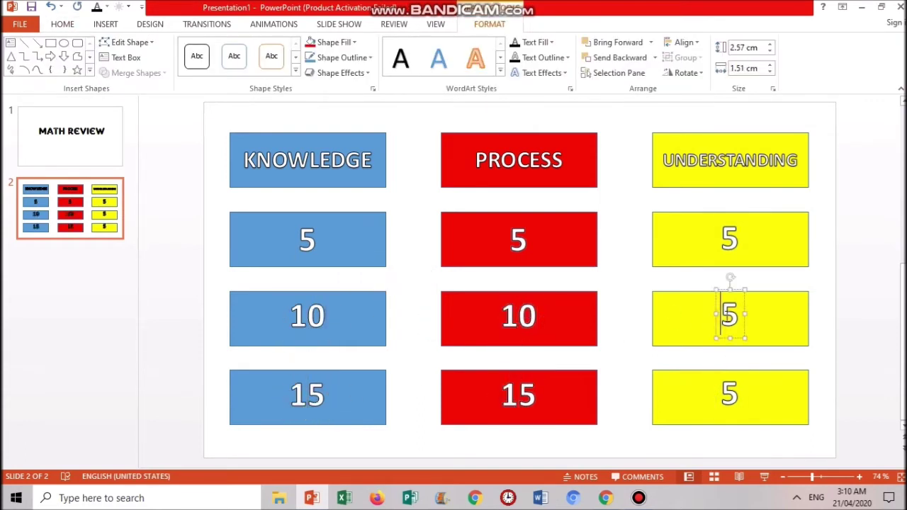
{"action": "type", "text": "10"}
{"action": "key", "text": "Delete"}
{"action": "left_click", "coordinate": [722, 395]}
{"action": "type", "text": "1"}
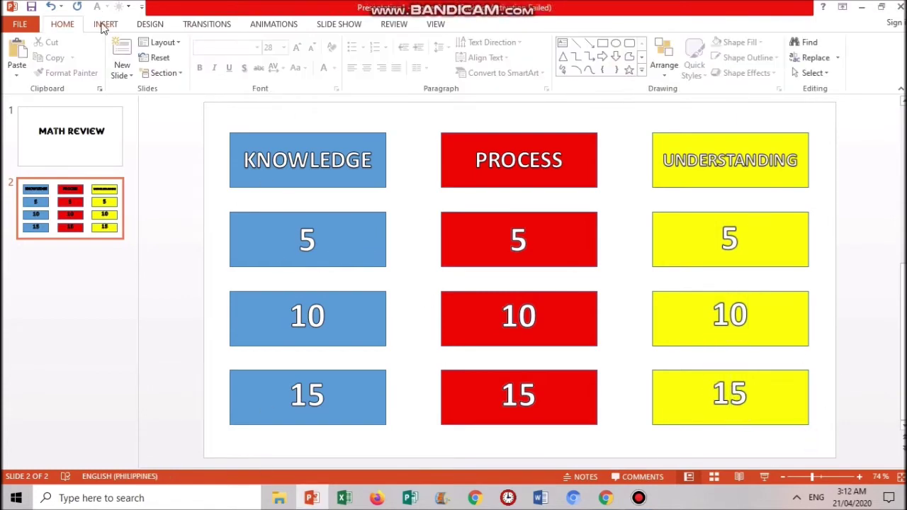
{"action": "left_click", "coordinate": [105, 24]}
Step: Add blank slide 3 with a wide text box asking 'What is the degree of a quadratic equation?'
{"action": "left_click", "coordinate": [16, 53]}
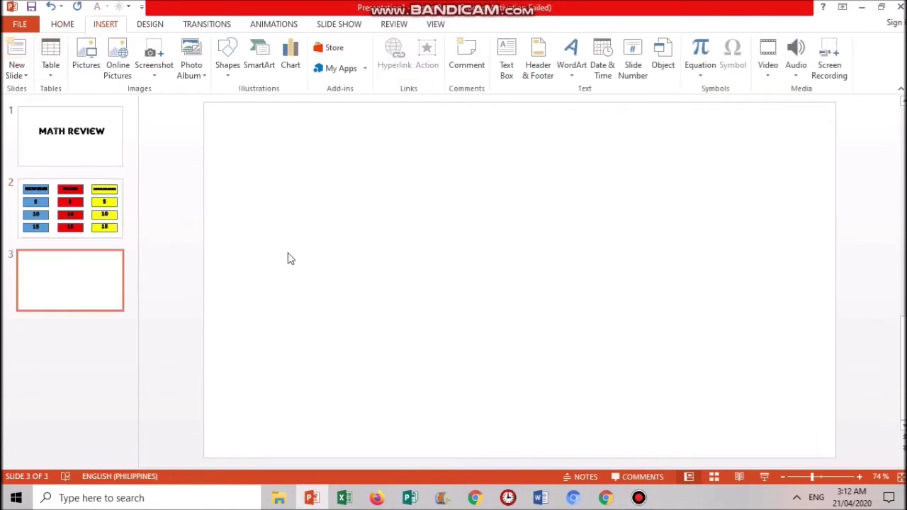
{"action": "left_click", "coordinate": [509, 71]}
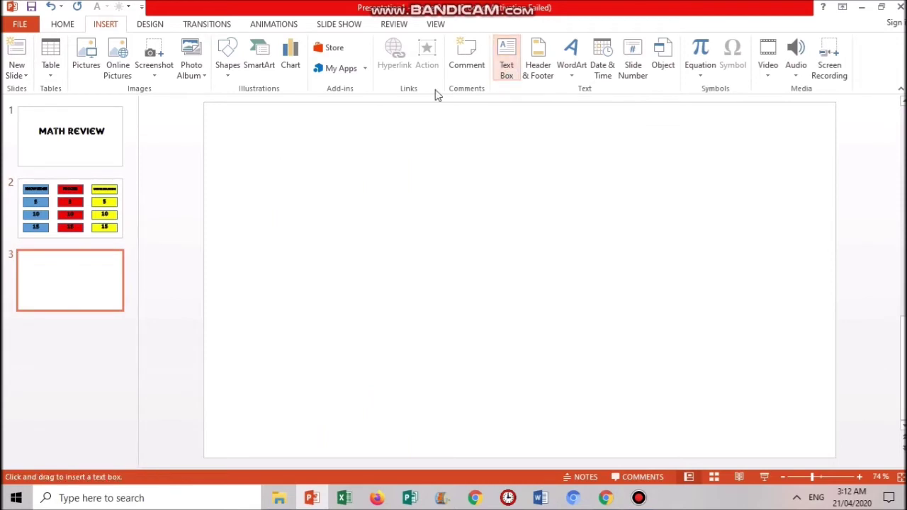
{"action": "left_click_drag", "start_coordinate": [248, 131], "coordinate": [807, 279]}
{"action": "key", "text": "Caps_Lock"}
{"action": "key", "text": "Caps_Lock"}
{"action": "type", "text": "wHAT "}
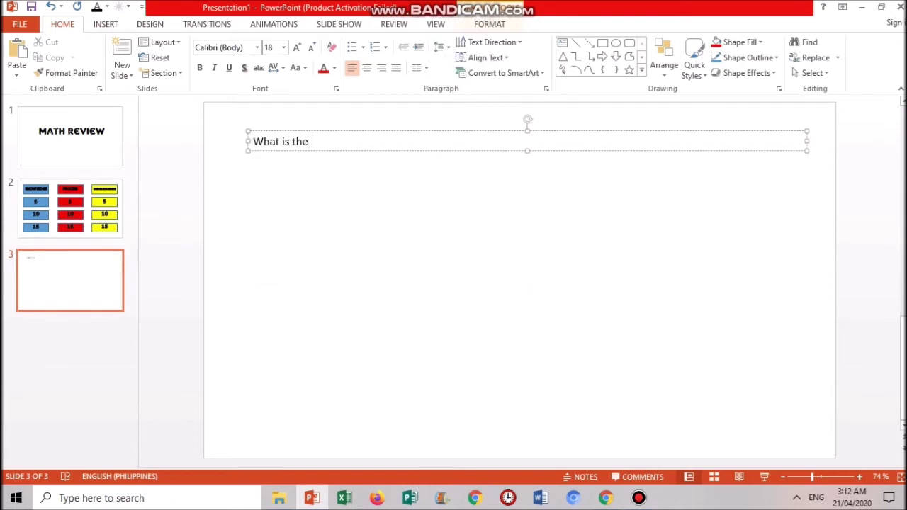
{"action": "type", "text": "ic equation?"}
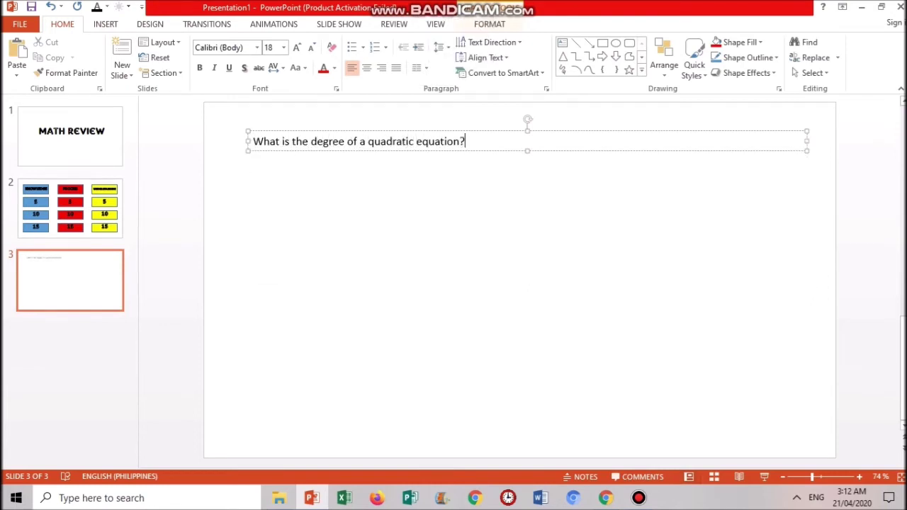
Step: Enlarge the question, give its box a light-blue style, centre it, and use Adobe Gothic Std B
{"action": "key", "text": "ctrl+a"}
{"action": "left_click", "coordinate": [297, 47]}
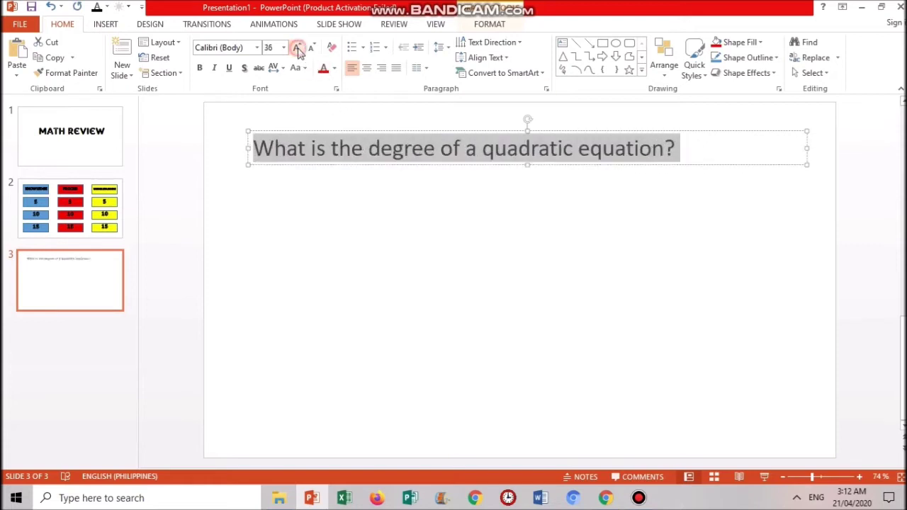
{"action": "left_click", "coordinate": [297, 47]}
{"action": "left_click", "coordinate": [297, 47]}
{"action": "left_click", "coordinate": [295, 71]}
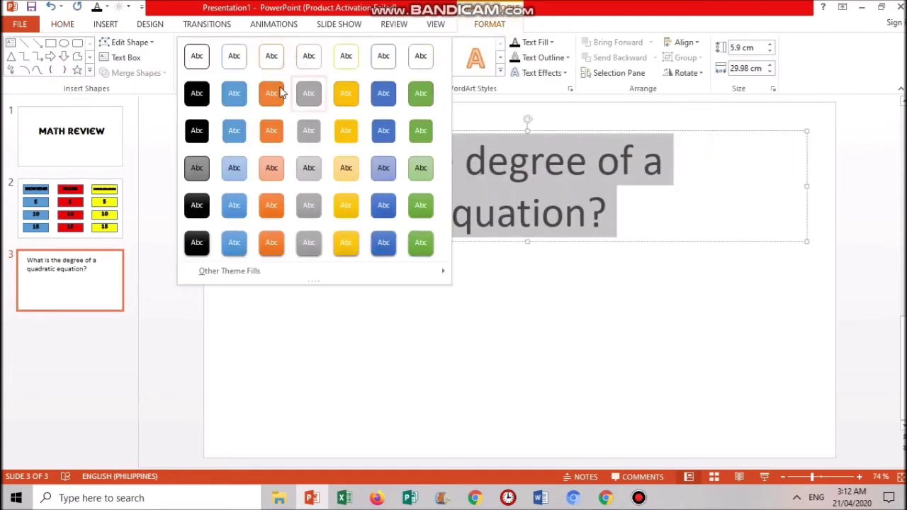
{"action": "left_click", "coordinate": [229, 168]}
{"action": "left_click", "coordinate": [64, 25]}
{"action": "left_click", "coordinate": [366, 67]}
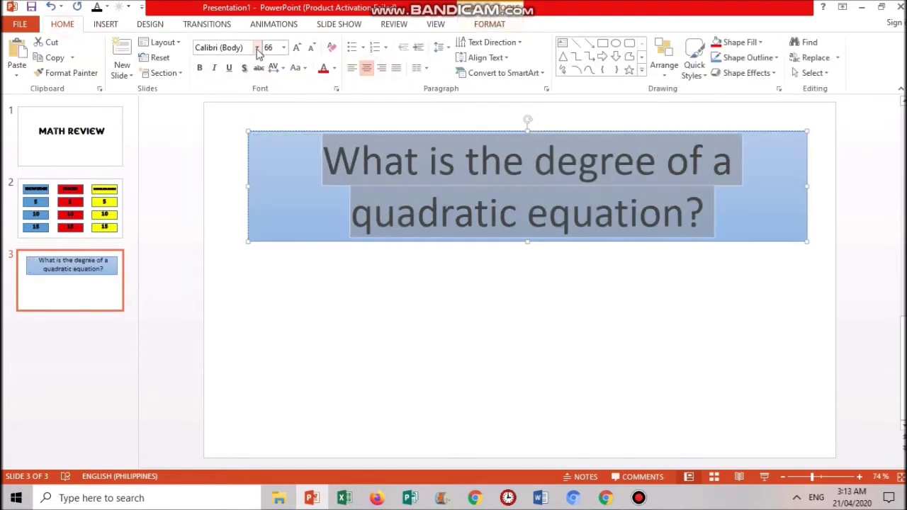
{"action": "left_click", "coordinate": [256, 47]}
{"action": "left_click", "coordinate": [263, 366]}
{"action": "left_click", "coordinate": [447, 282]}
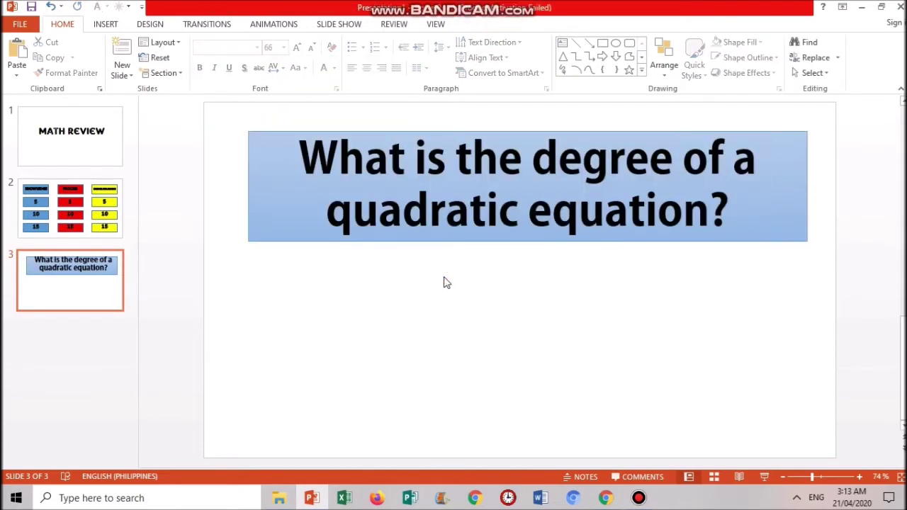
Step: Insert a WordArt 2 below the question as the answer
{"action": "left_click", "coordinate": [106, 24]}
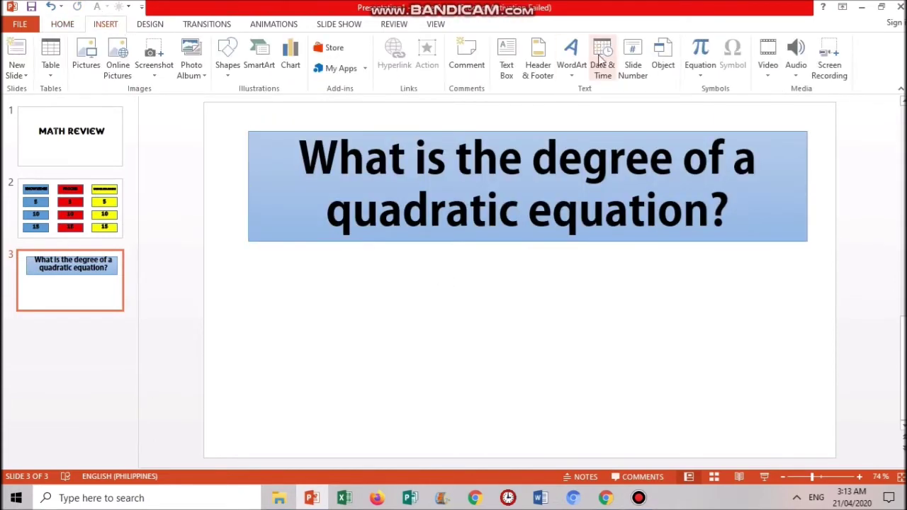
{"action": "left_click", "coordinate": [574, 57]}
{"action": "left_click", "coordinate": [648, 137]}
{"action": "type", "text": "2"}
{"action": "left_click_drag", "start_coordinate": [533, 282], "coordinate": [488, 305]}
Step: Enlarge the answer 2 and colour it red
{"action": "left_click", "coordinate": [63, 24]}
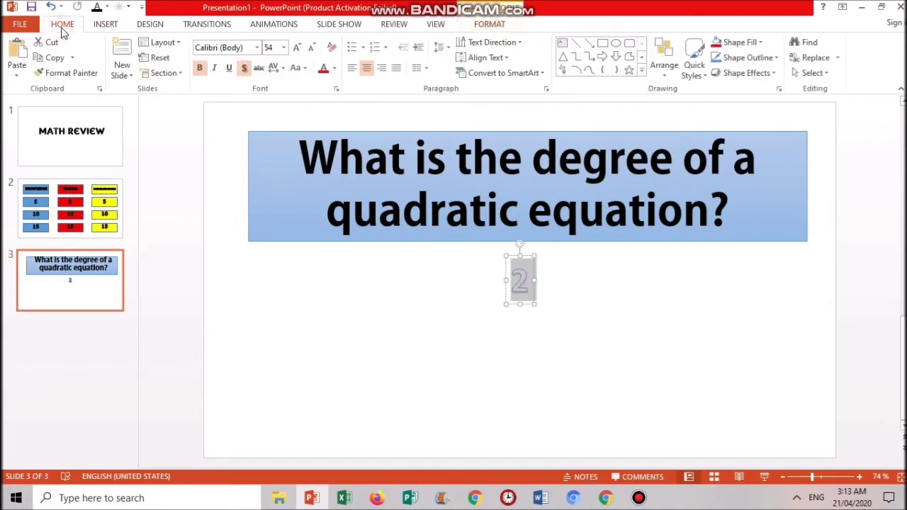
{"action": "left_click", "coordinate": [296, 48]}
{"action": "left_click", "coordinate": [297, 48]}
{"action": "left_click", "coordinate": [297, 47]}
{"action": "left_click", "coordinate": [296, 48]}
{"action": "left_click", "coordinate": [296, 48]}
{"action": "left_click", "coordinate": [296, 47]}
{"action": "left_click", "coordinate": [296, 48]}
{"action": "left_click", "coordinate": [489, 24]}
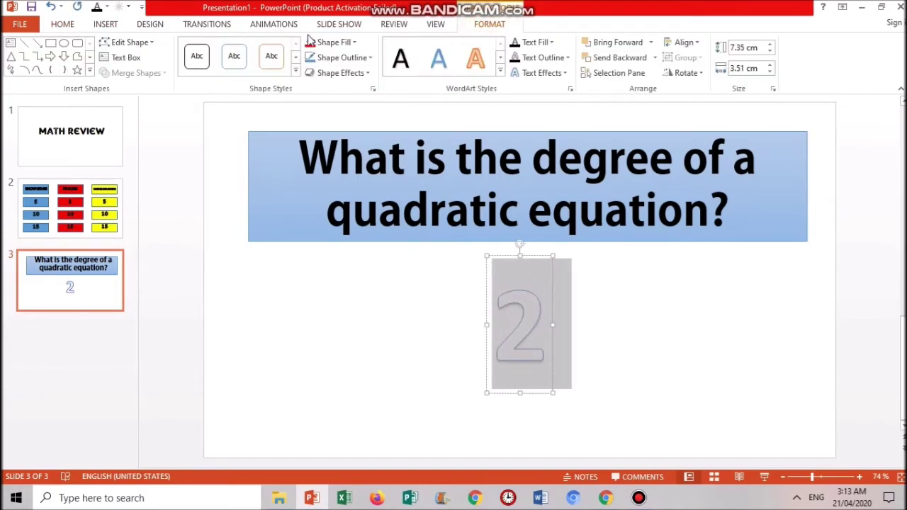
{"action": "left_click", "coordinate": [551, 42]}
{"action": "left_click", "coordinate": [530, 146]}
{"action": "left_click", "coordinate": [556, 305]}
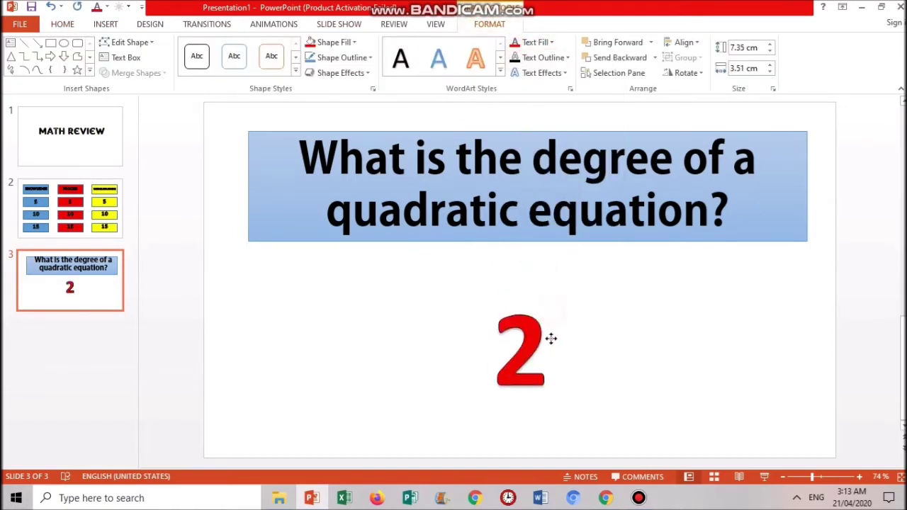
{"action": "left_click", "coordinate": [106, 24]}
Step: Draw a blue rectangle covering the red 2 answer
{"action": "left_click", "coordinate": [227, 57]}
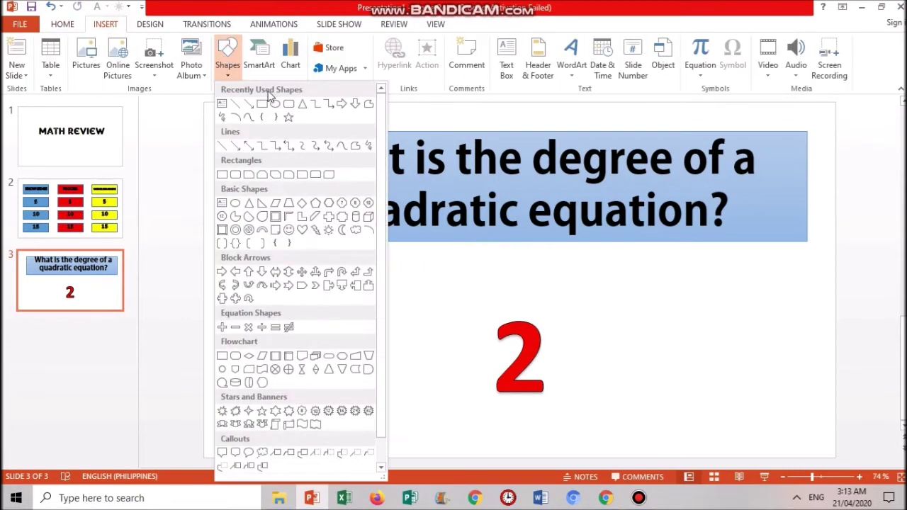
{"action": "left_click", "coordinate": [265, 98]}
{"action": "left_click_drag", "start_coordinate": [395, 269], "coordinate": [633, 441]}
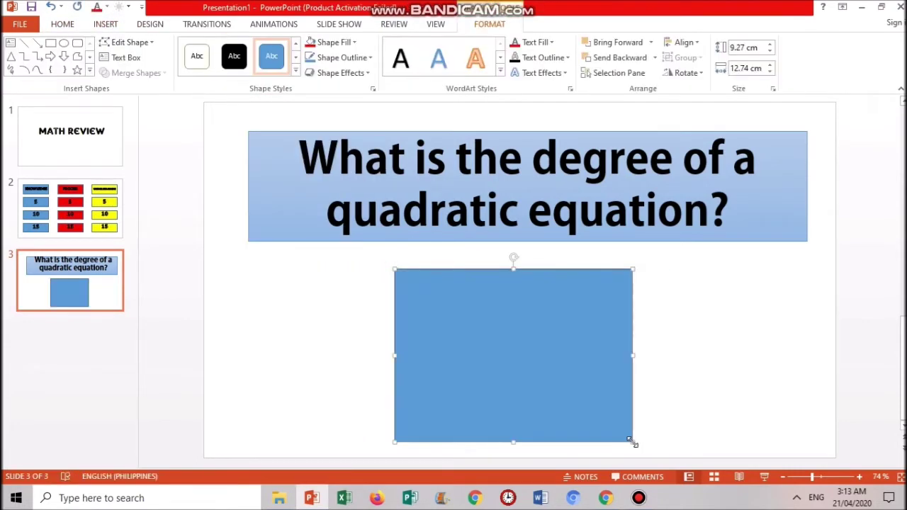
{"action": "left_click", "coordinate": [676, 266]}
{"action": "left_click", "coordinate": [497, 288]}
Step: Give the covering rectangle the Shape exit animation
{"action": "left_click", "coordinate": [262, 26]}
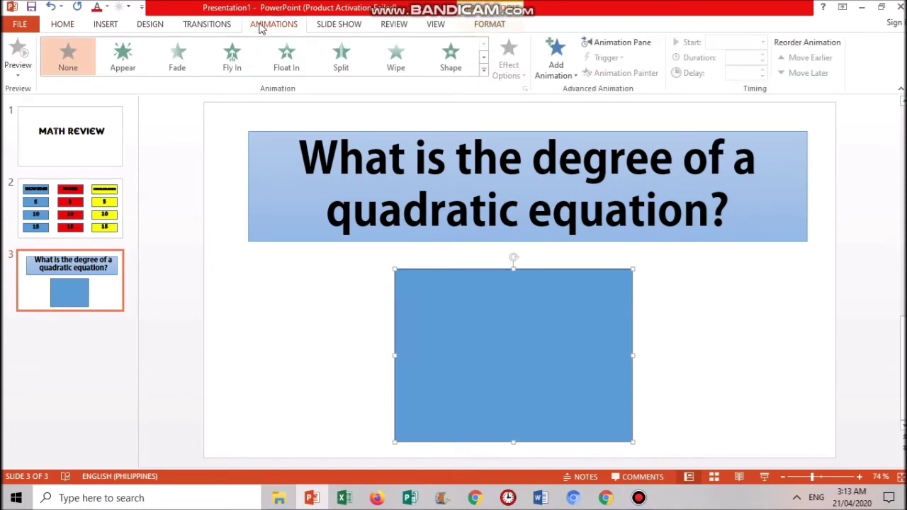
{"action": "left_click", "coordinate": [484, 68]}
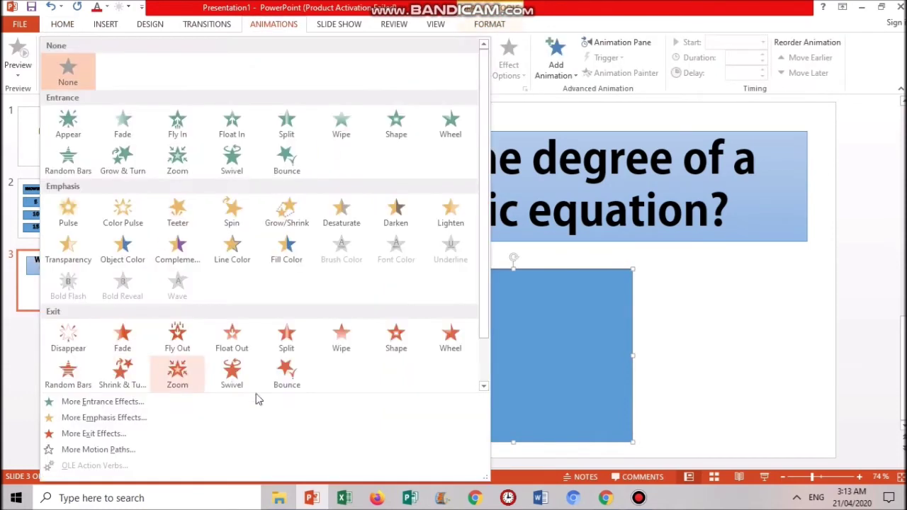
{"action": "left_click", "coordinate": [397, 341]}
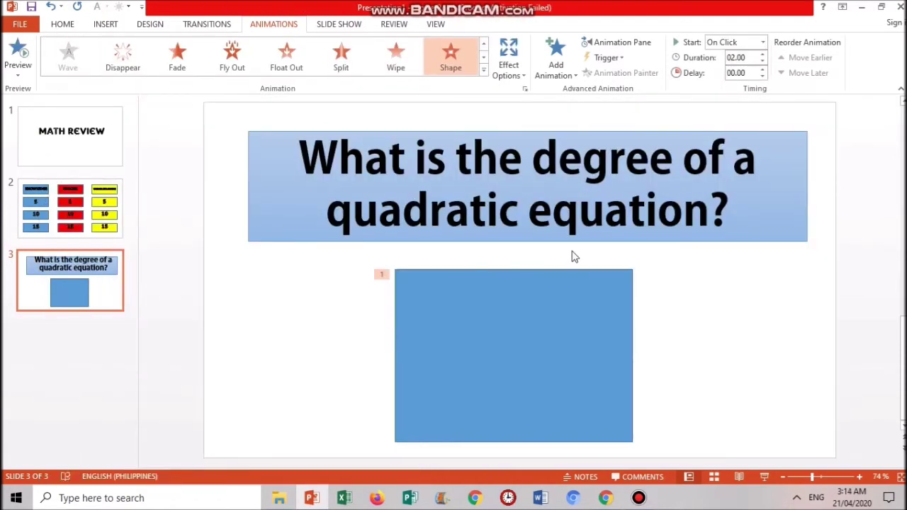
{"action": "left_click", "coordinate": [608, 58]}
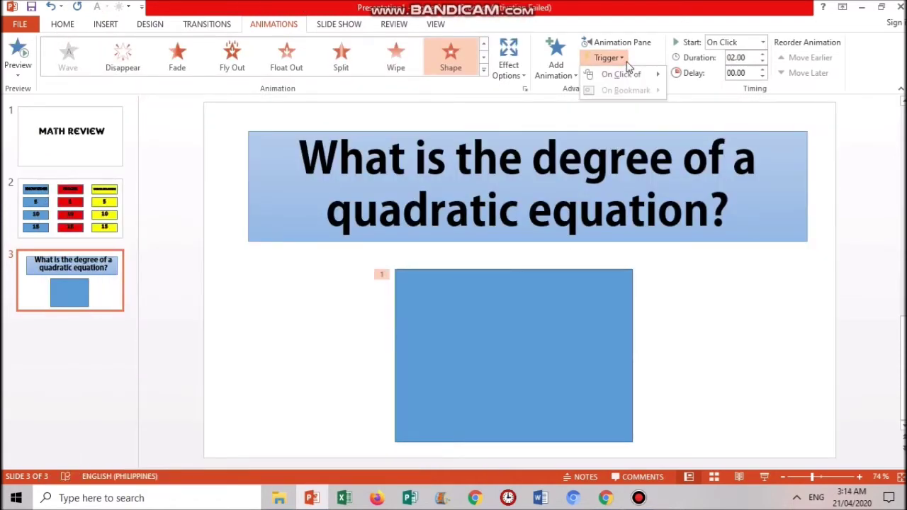
{"action": "left_click", "coordinate": [624, 42]}
{"action": "left_click", "coordinate": [624, 42]}
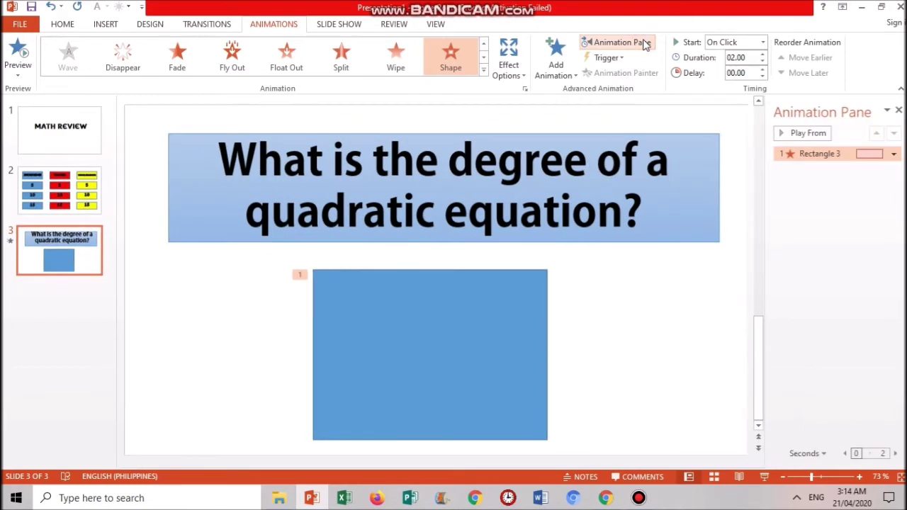
{"action": "left_click", "coordinate": [464, 364]}
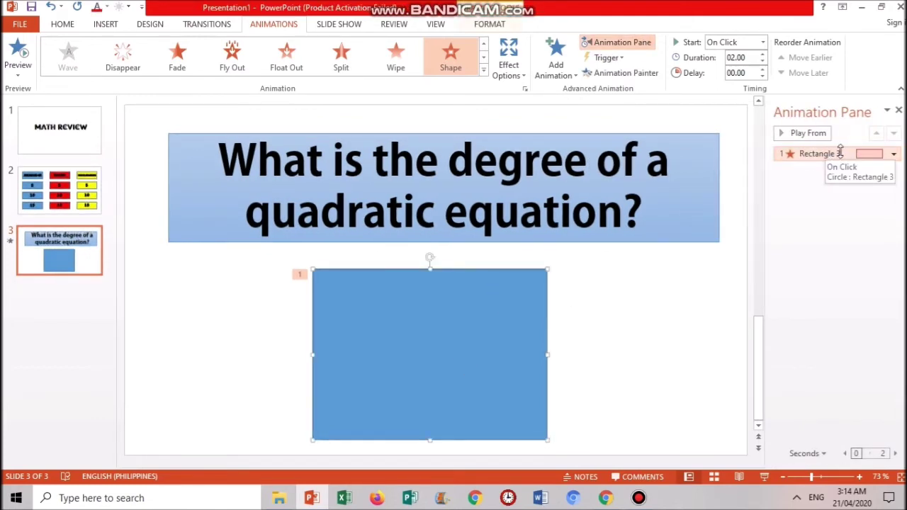
Step: Set the exit animation to trigger on click of Rectangle 3
{"action": "left_click", "coordinate": [606, 58]}
{"action": "mouse_move", "coordinate": [623, 77]}
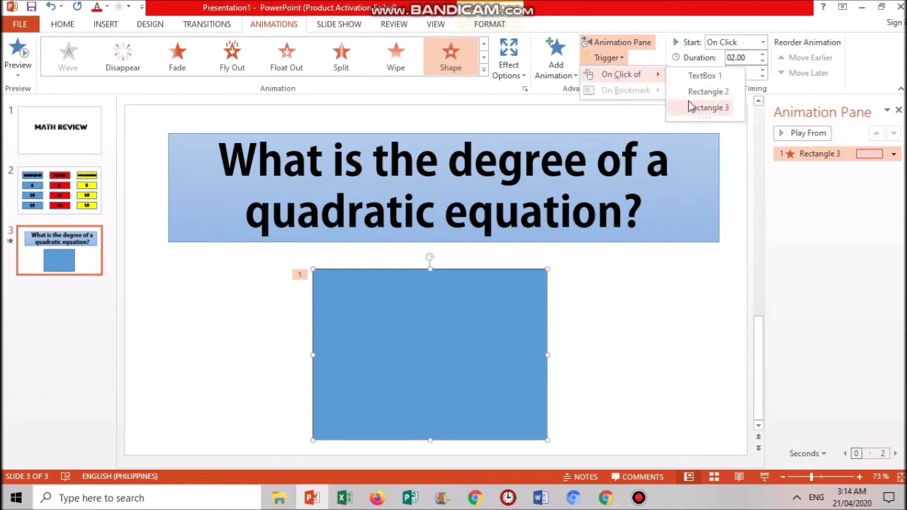
{"action": "left_click", "coordinate": [711, 107]}
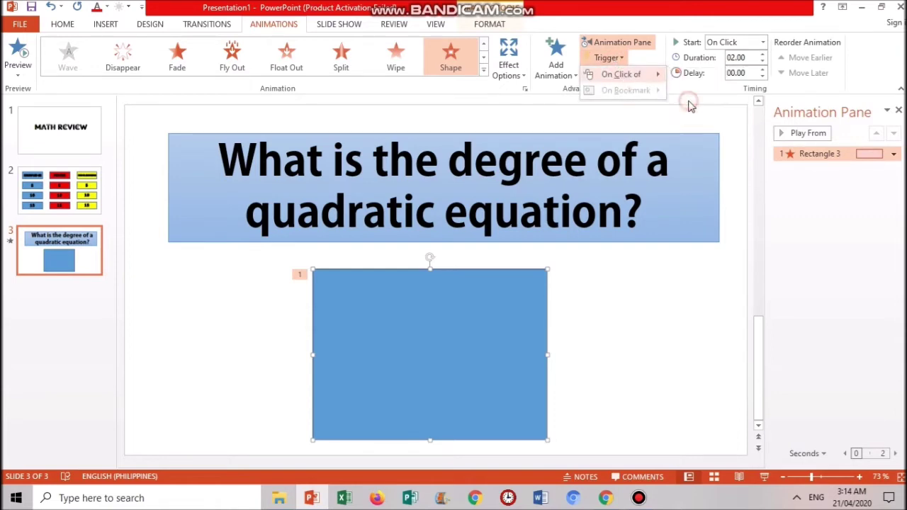
{"action": "left_click", "coordinate": [589, 277]}
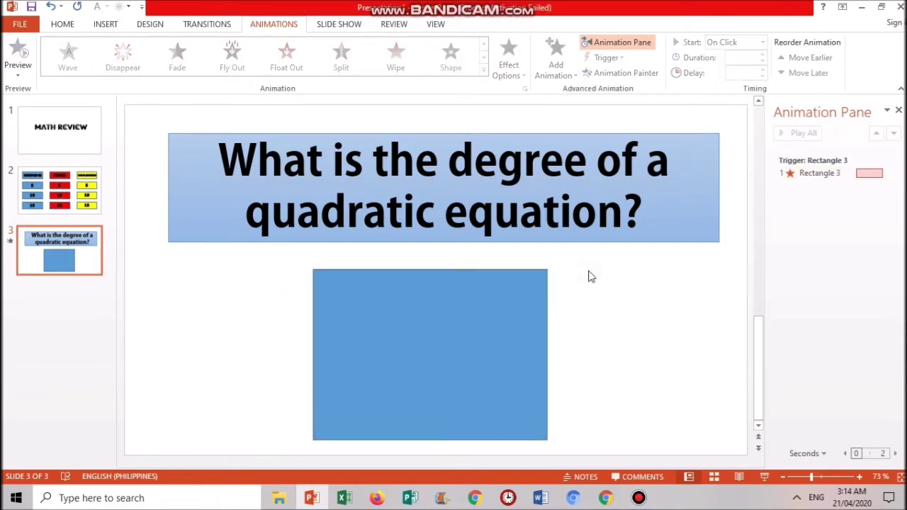
{"action": "left_click", "coordinate": [104, 24]}
Step: Draw a light-green left arrow in slide 3's bottom-left corner
{"action": "left_click", "coordinate": [227, 63]}
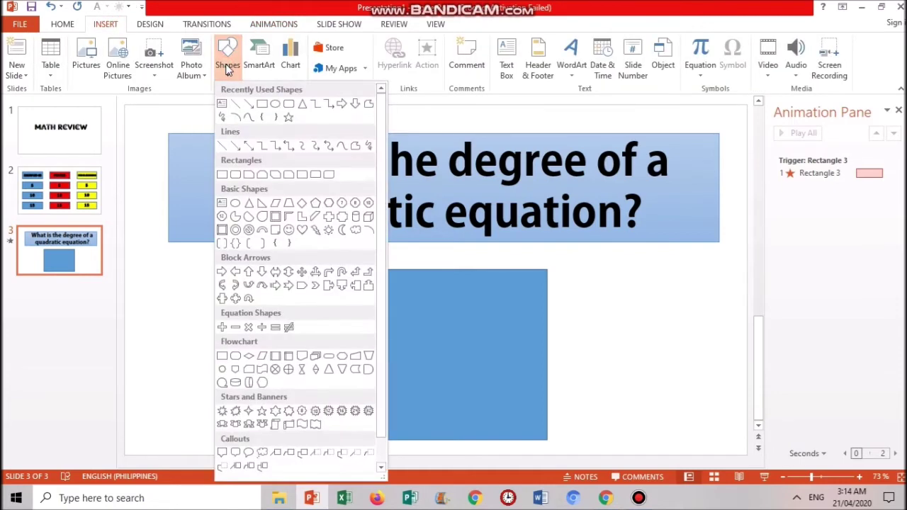
{"action": "left_click", "coordinate": [239, 279]}
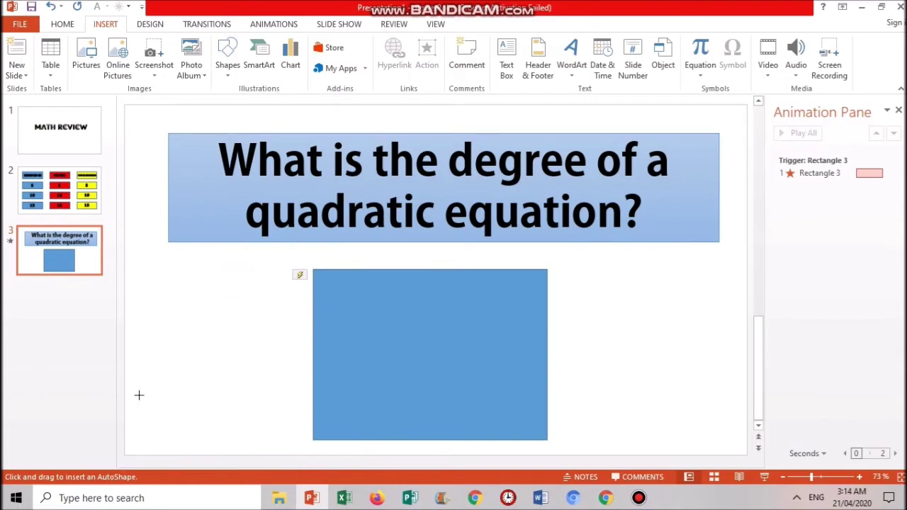
{"action": "left_click_drag", "start_coordinate": [139, 396], "coordinate": [221, 445]}
{"action": "left_click", "coordinate": [341, 38]}
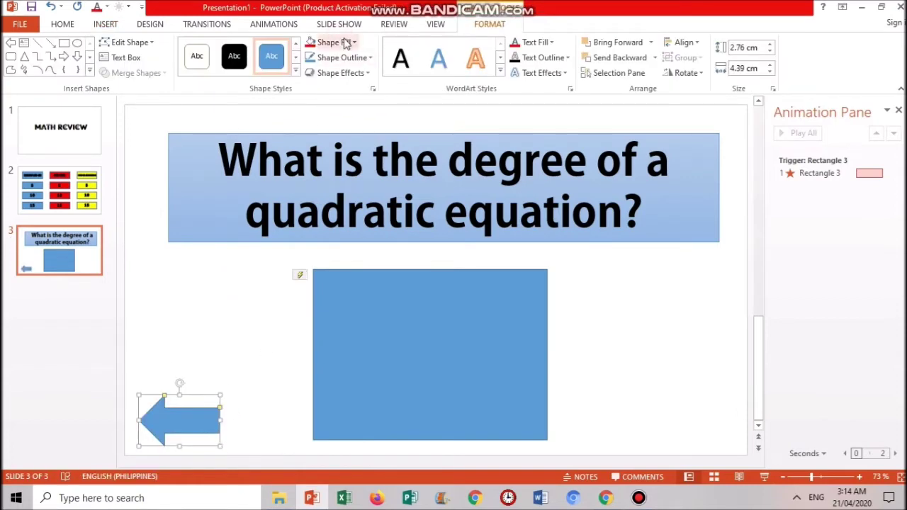
{"action": "left_click", "coordinate": [345, 43]}
{"action": "left_click", "coordinate": [354, 147]}
{"action": "left_click", "coordinate": [268, 288]}
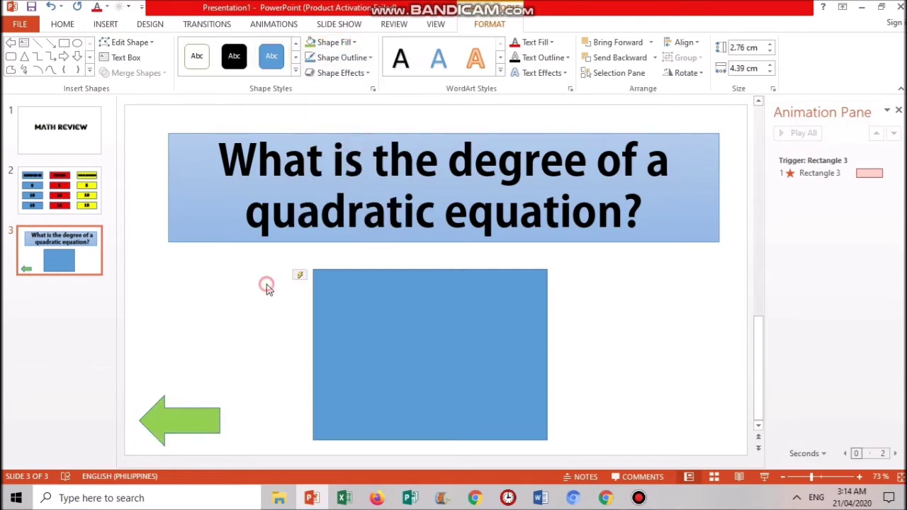
Step: Hyperlink the green arrow to slide 2, the point board
{"action": "left_click", "coordinate": [194, 411]}
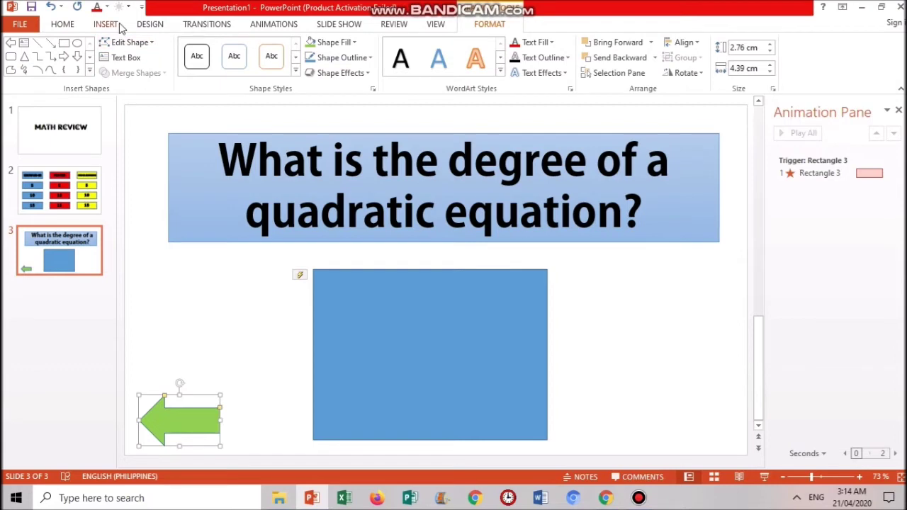
{"action": "right_click", "coordinate": [176, 423]}
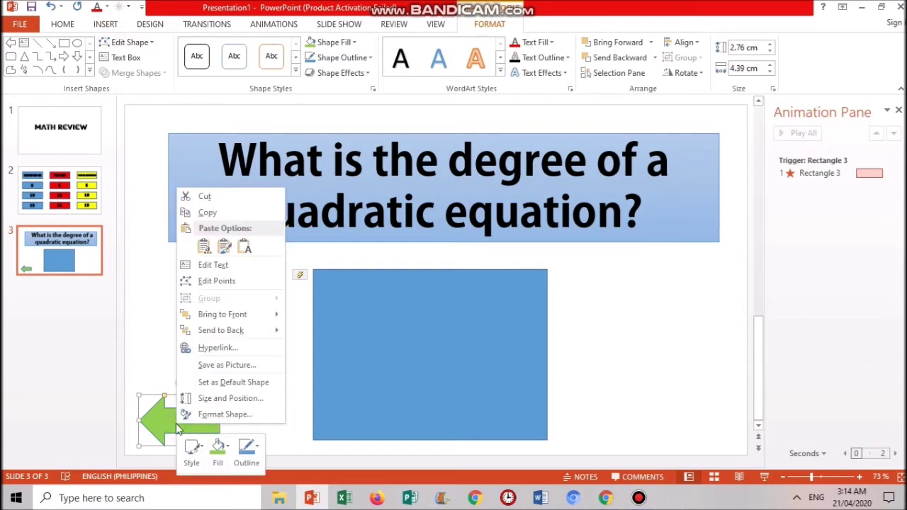
{"action": "left_click", "coordinate": [210, 348]}
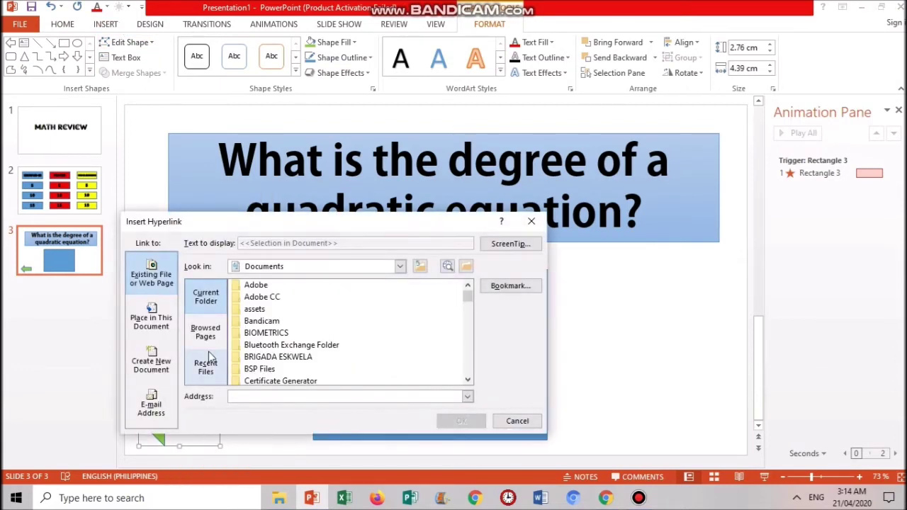
{"action": "left_click", "coordinate": [140, 313]}
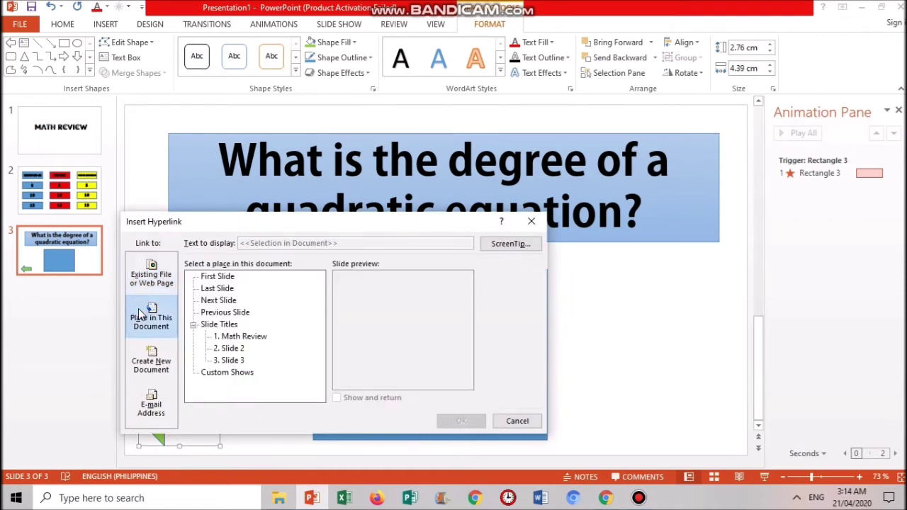
{"action": "left_click", "coordinate": [228, 349]}
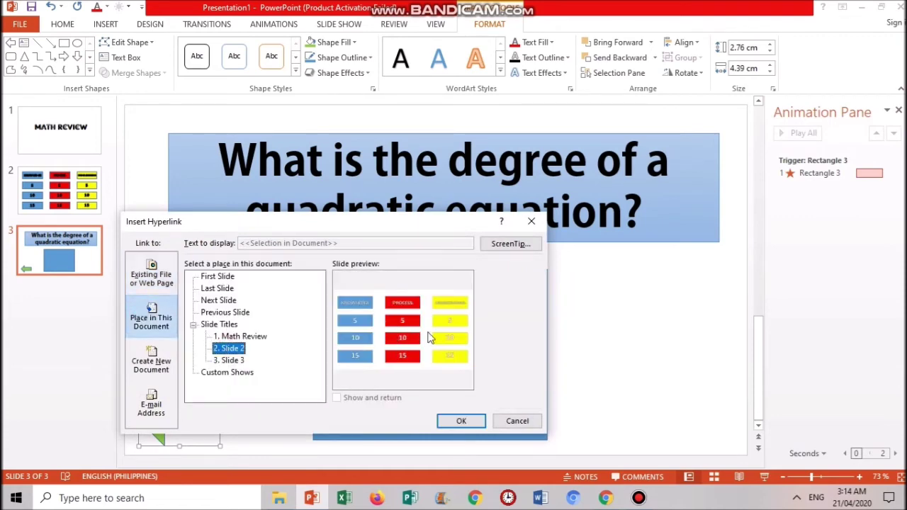
{"action": "left_click", "coordinate": [460, 421]}
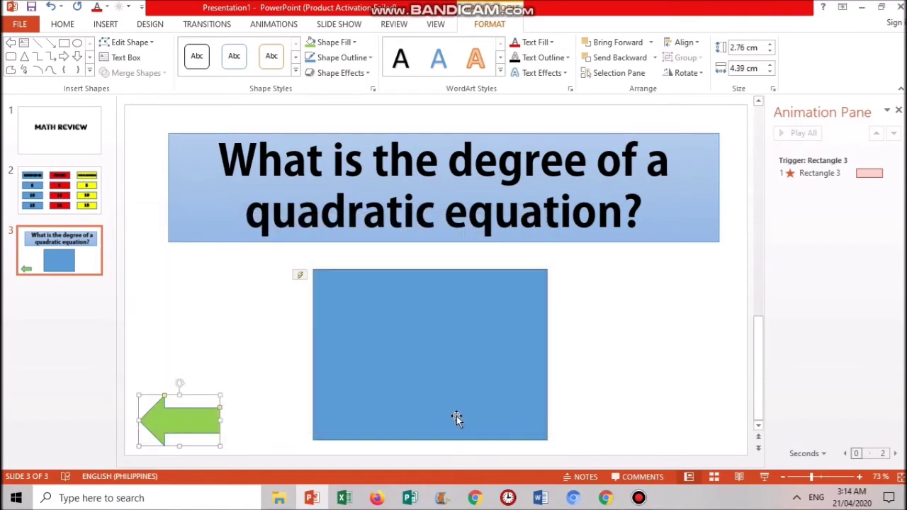
{"action": "left_click", "coordinate": [267, 351]}
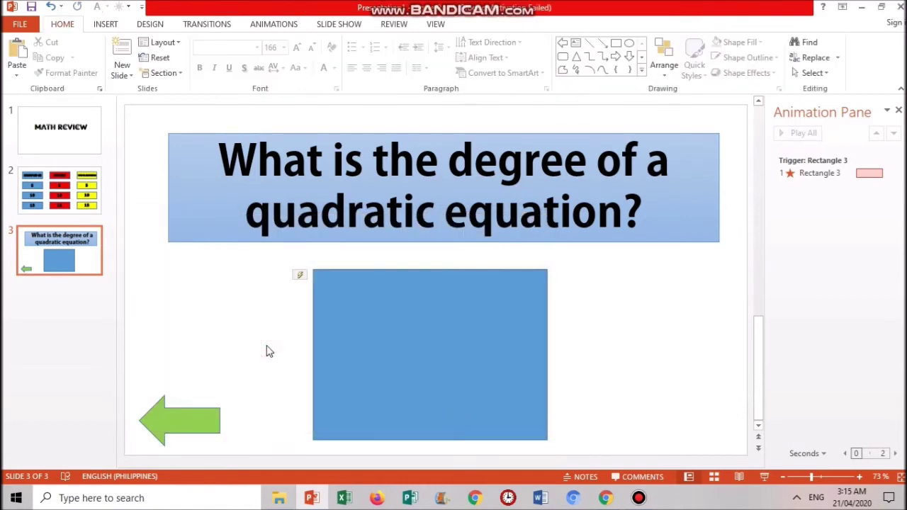
Step: Hyperlink the blue 5 under KNOWLEDGE on slide 2 to the question on slide 3
{"action": "left_click", "coordinate": [104, 200]}
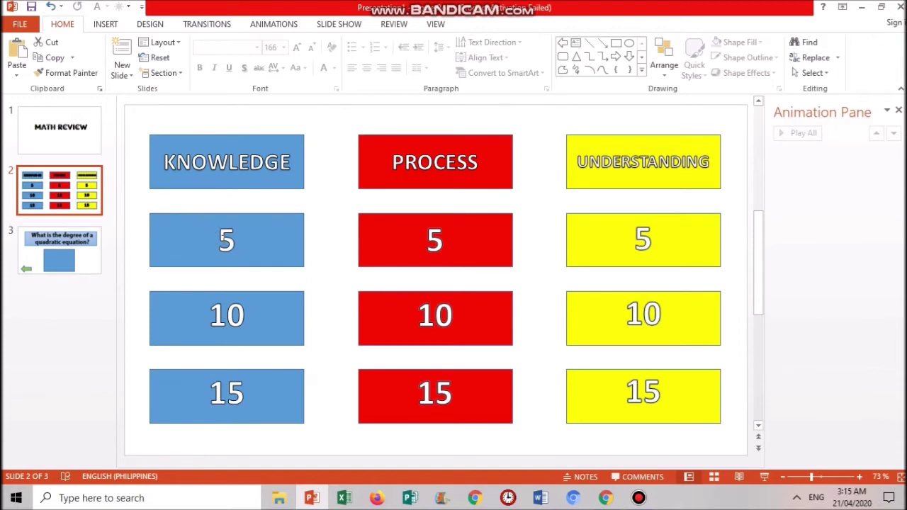
{"action": "left_click", "coordinate": [221, 240]}
{"action": "right_click", "coordinate": [223, 243]}
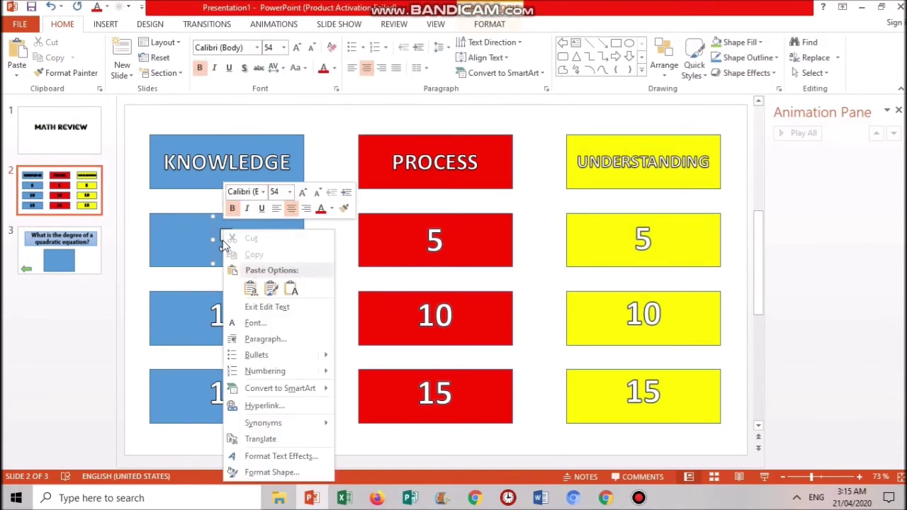
{"action": "left_click", "coordinate": [253, 405]}
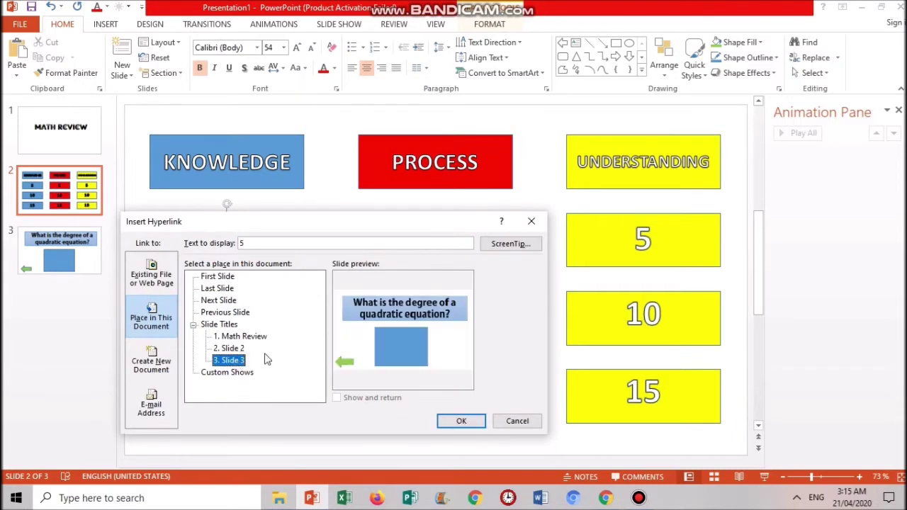
{"action": "left_click", "coordinate": [458, 421]}
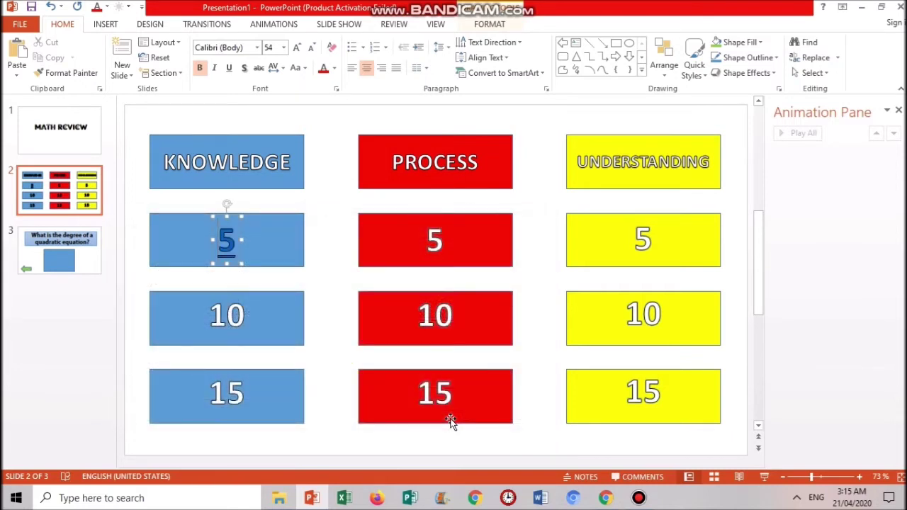
{"action": "left_click", "coordinate": [140, 282]}
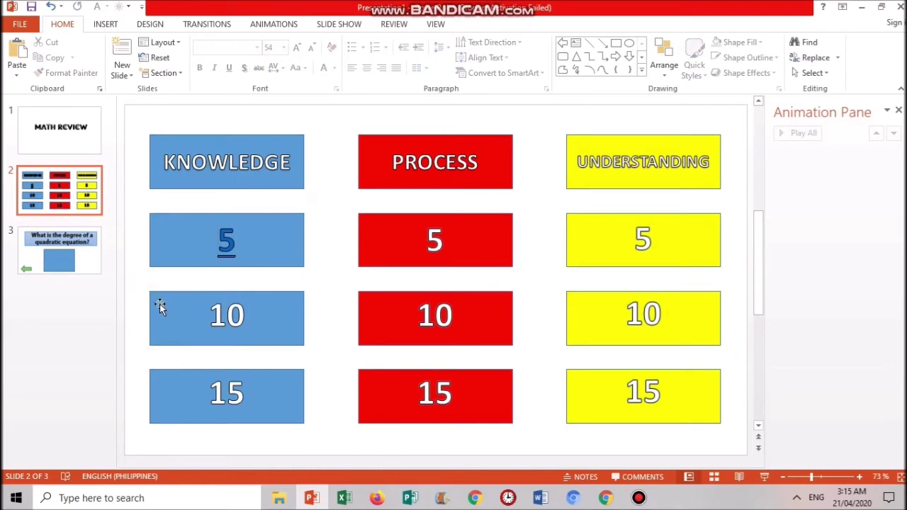
{"action": "left_click", "coordinate": [91, 270]}
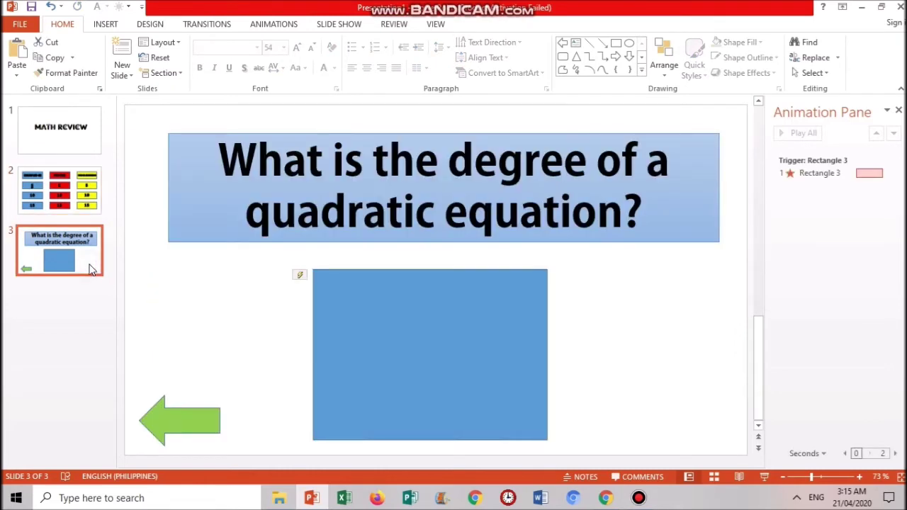
Step: Duplicate the quadratic-degree question slide twice, creating slides 4 and 5
{"action": "right_click", "coordinate": [91, 269]}
{"action": "left_click", "coordinate": [155, 107]}
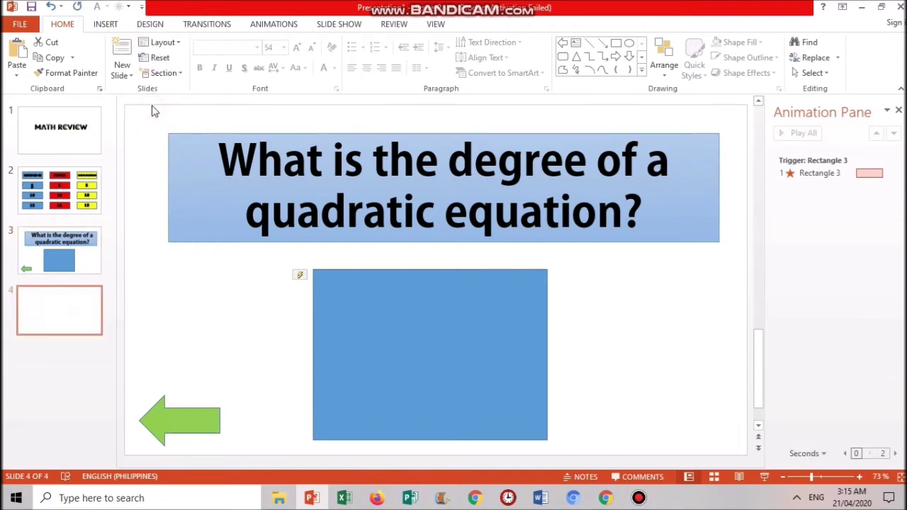
{"action": "left_click", "coordinate": [221, 212]}
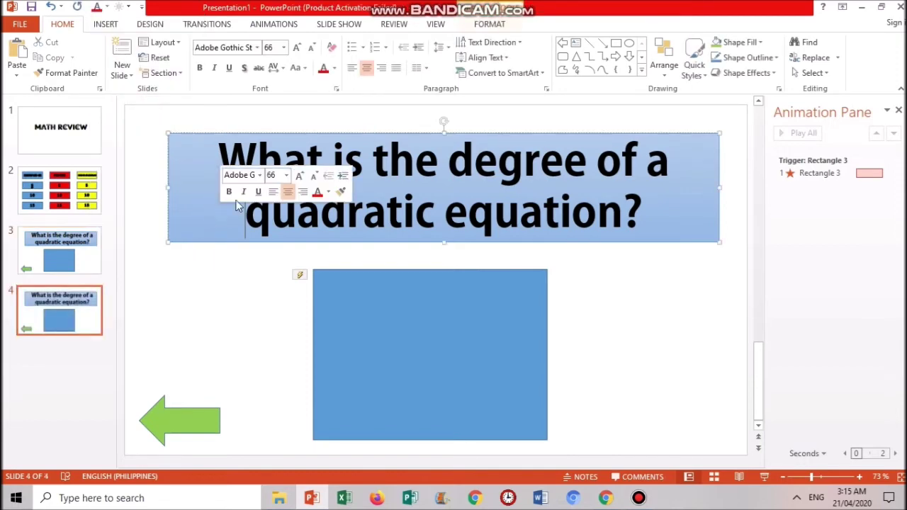
{"action": "left_click", "coordinate": [221, 150]}
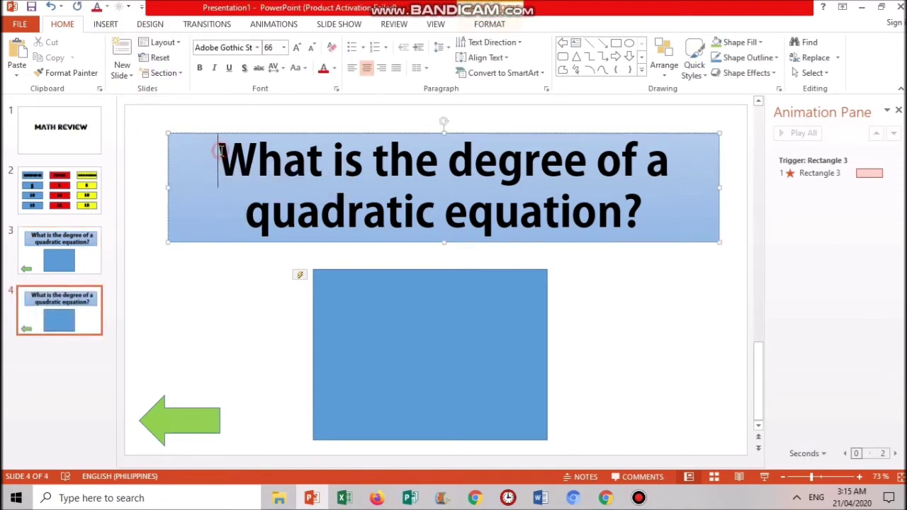
{"action": "left_click_drag", "start_coordinate": [221, 150], "coordinate": [545, 205]}
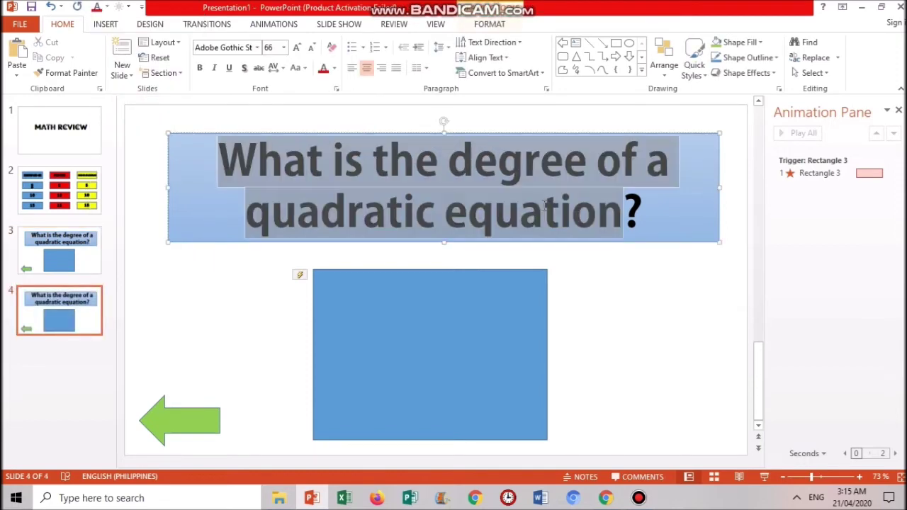
{"action": "left_click", "coordinate": [596, 224]}
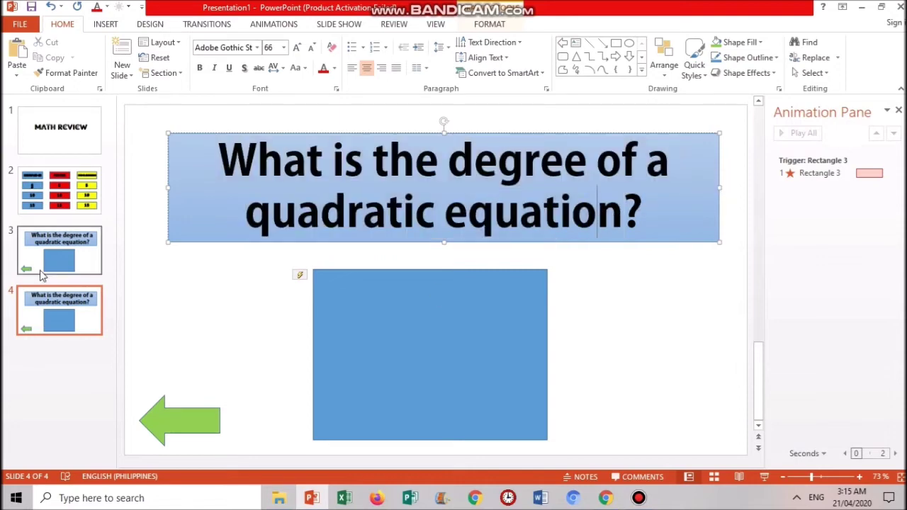
{"action": "right_click", "coordinate": [59, 303]}
{"action": "left_click", "coordinate": [107, 145]}
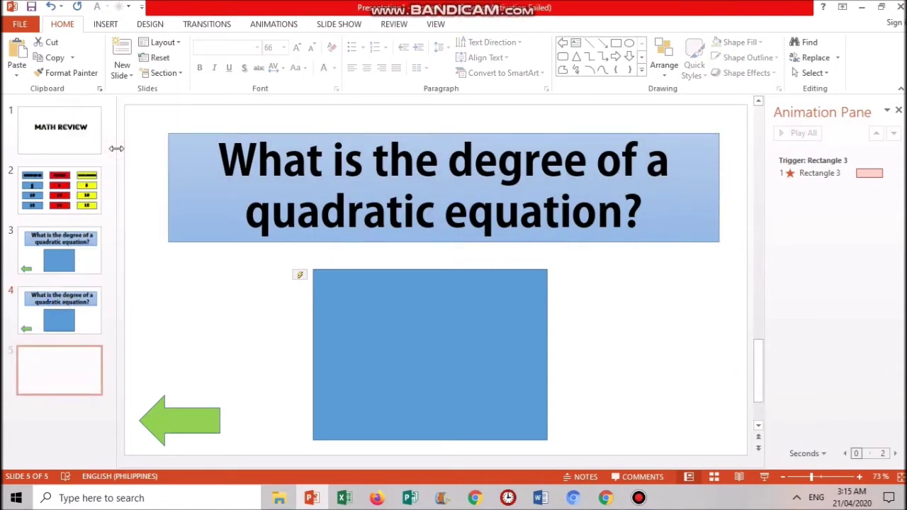
Step: Hyperlink the blue KNOWLEDGE 10 on the point board to slide 4
{"action": "left_click", "coordinate": [71, 195]}
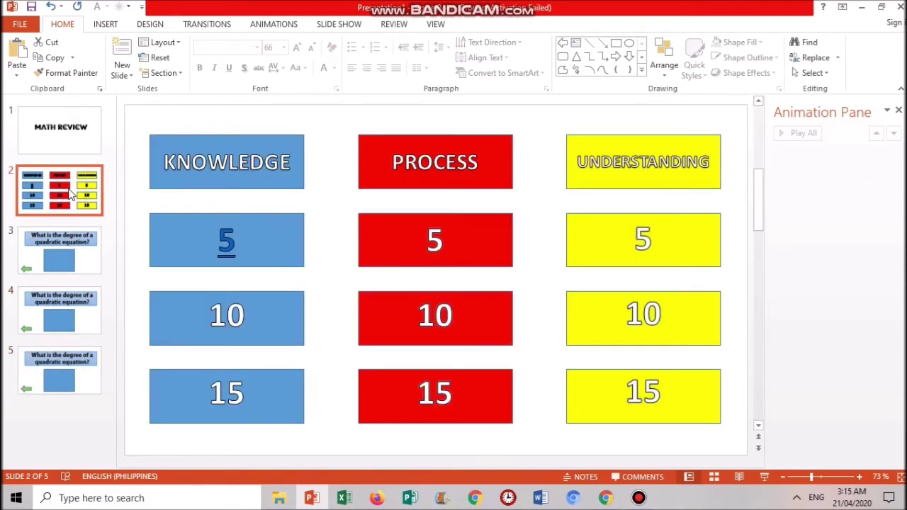
{"action": "double_click", "coordinate": [212, 310]}
{"action": "right_click", "coordinate": [234, 312]}
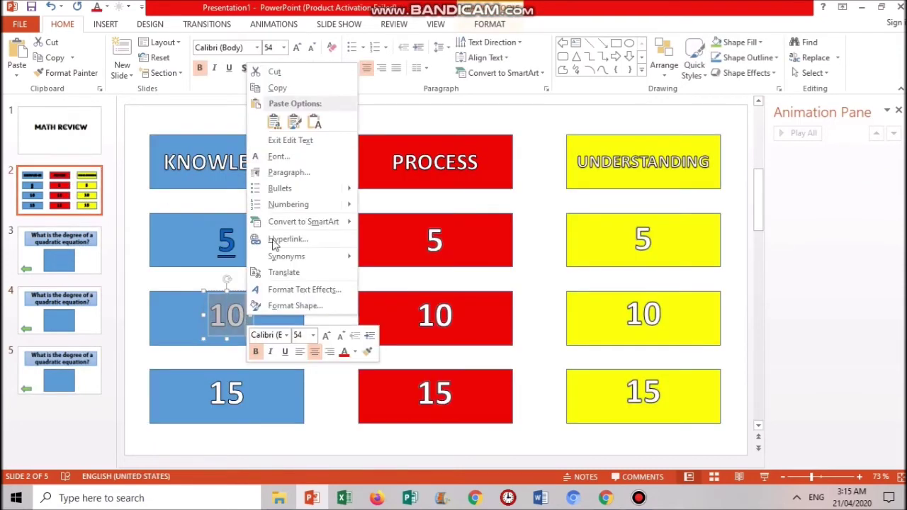
{"action": "left_click", "coordinate": [302, 241]}
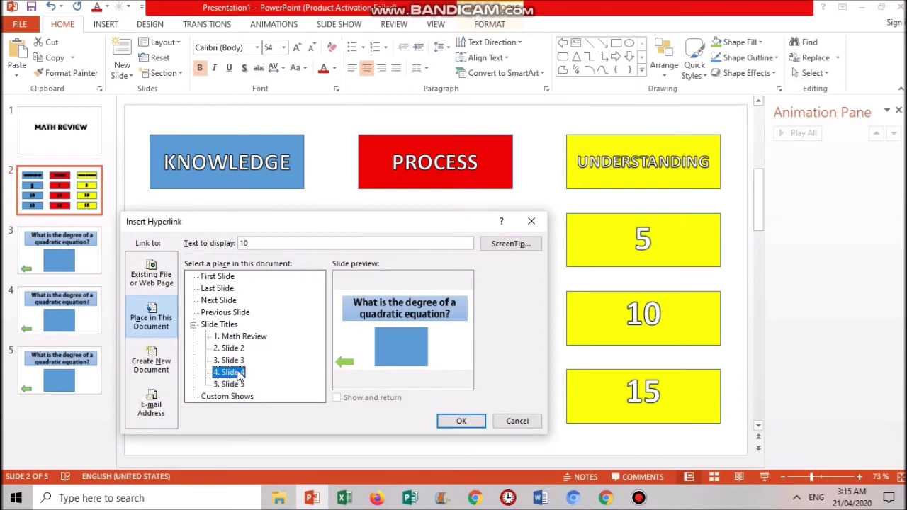
{"action": "left_click", "coordinate": [461, 421]}
Step: Hyperlink the blue KNOWLEDGE 15 to slide 5
{"action": "left_click", "coordinate": [227, 391]}
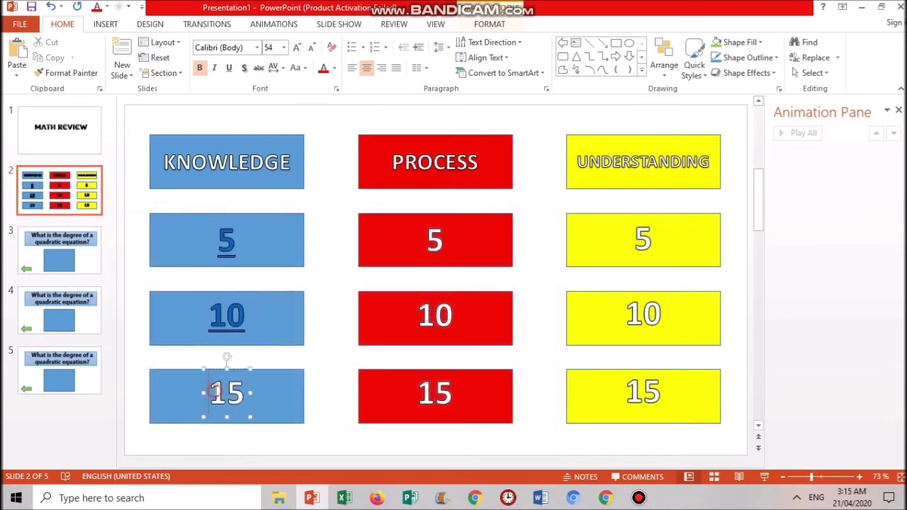
{"action": "right_click", "coordinate": [248, 397]}
{"action": "left_click", "coordinate": [245, 398]}
{"action": "double_click", "coordinate": [240, 399]}
{"action": "right_click", "coordinate": [240, 399]}
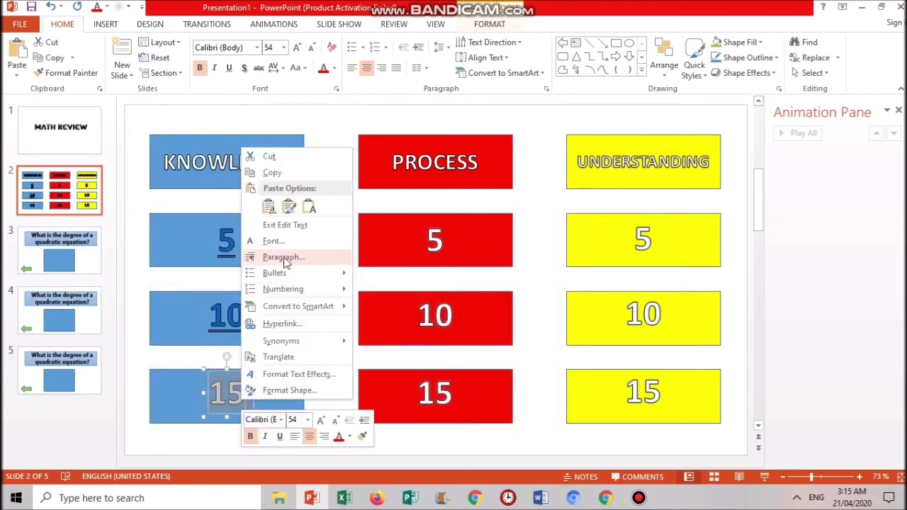
{"action": "left_click", "coordinate": [283, 325]}
{"action": "left_click", "coordinate": [228, 383]}
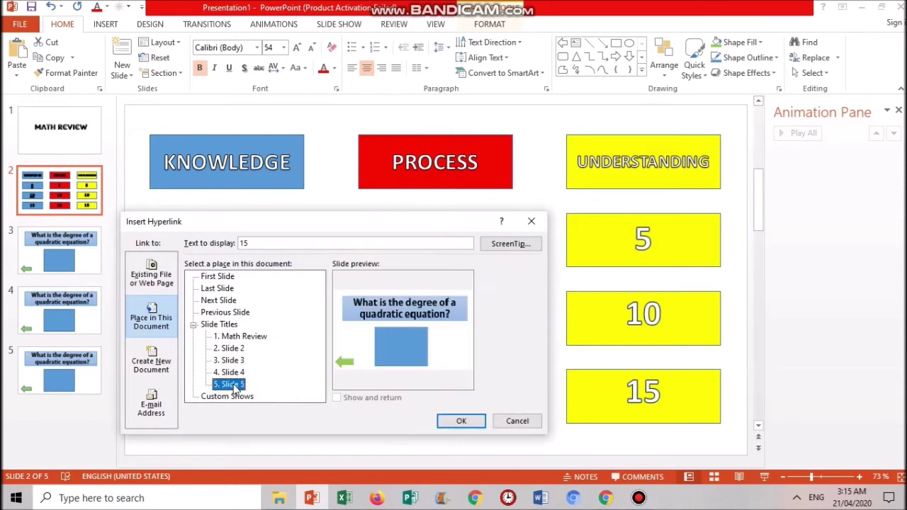
{"action": "left_click", "coordinate": [462, 421]}
Step: Duplicate slide 5 as slide 6 and give its title box the orange shape style
{"action": "right_click", "coordinate": [63, 371]}
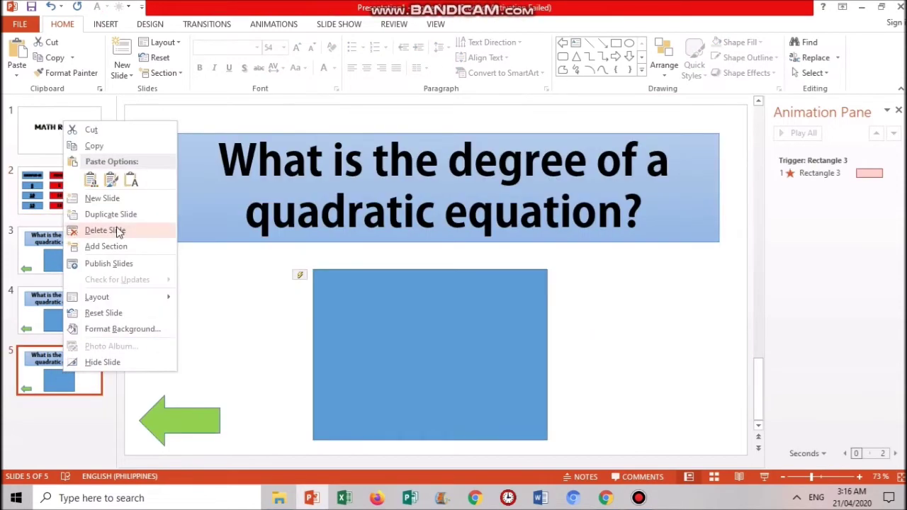
{"action": "left_click", "coordinate": [124, 215]}
{"action": "left_click", "coordinate": [298, 213]}
{"action": "left_click", "coordinate": [490, 24]}
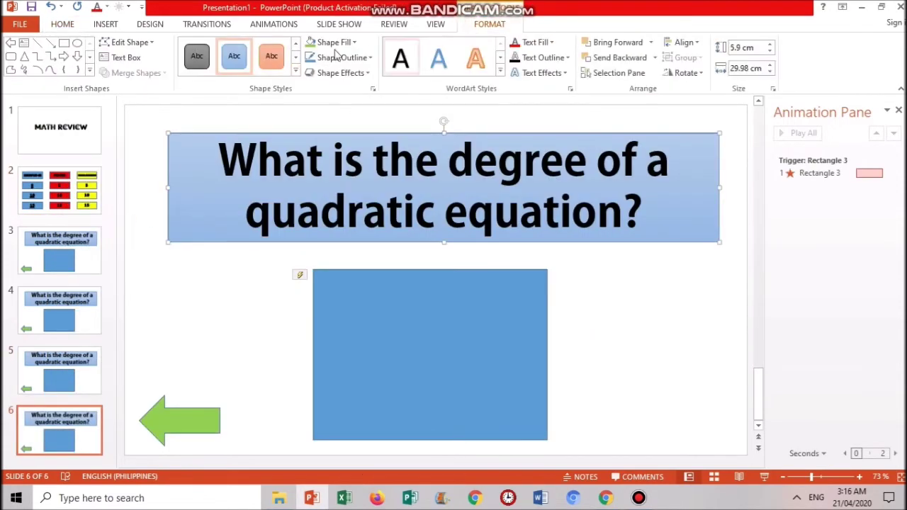
{"action": "left_click", "coordinate": [271, 56]}
Step: Retype the title as 'Factor x² = 64' with a superscript 2
{"action": "left_click_drag", "start_coordinate": [216, 145], "coordinate": [645, 216]}
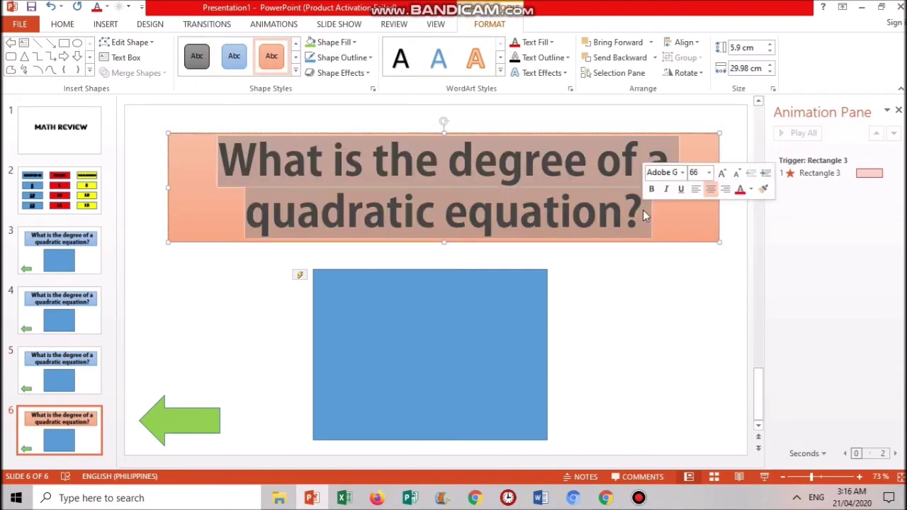
{"action": "type", "text": "Factor x2"}
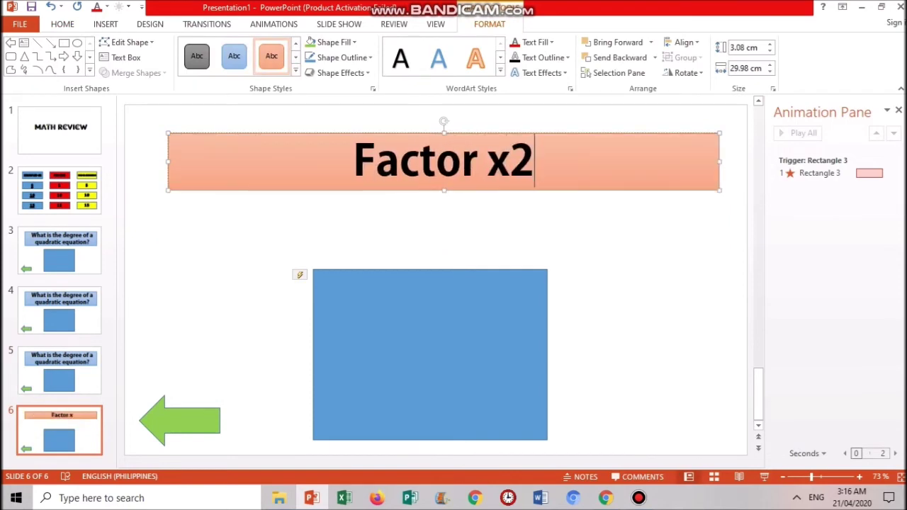
{"action": "type", "text": " = 65"}
{"action": "key", "text": "BackSpace"}
{"action": "type", "text": "4"}
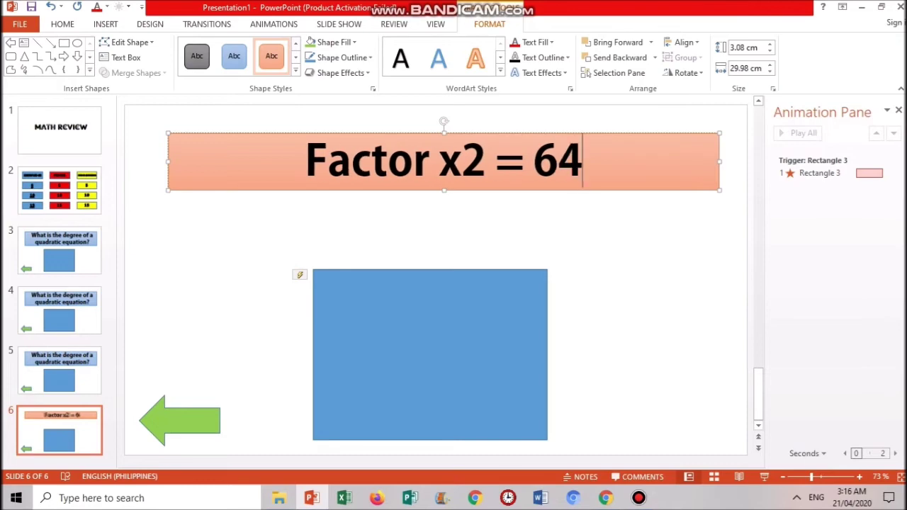
{"action": "left_click_drag", "start_coordinate": [466, 151], "coordinate": [486, 162]}
{"action": "right_click", "coordinate": [477, 161]}
{"action": "left_click", "coordinate": [504, 250]}
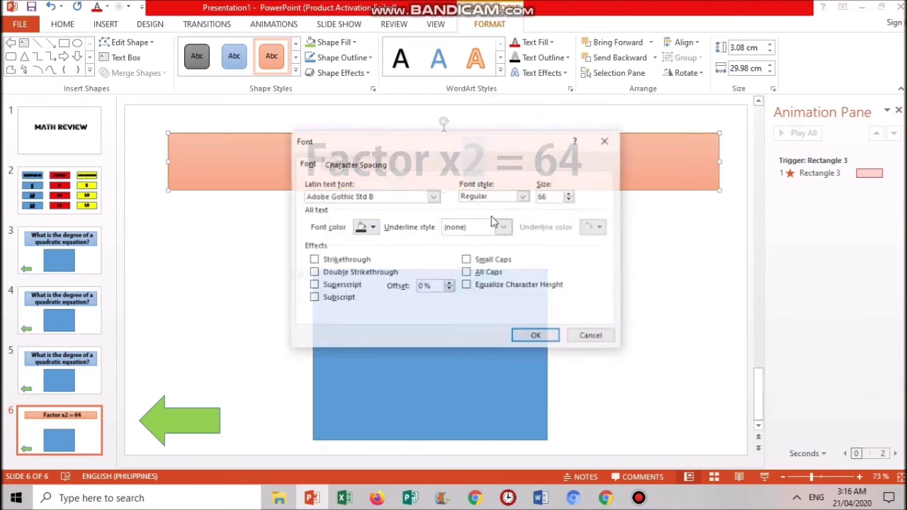
{"action": "left_click", "coordinate": [346, 286]}
{"action": "left_click", "coordinate": [537, 336]}
{"action": "left_click", "coordinate": [482, 322]}
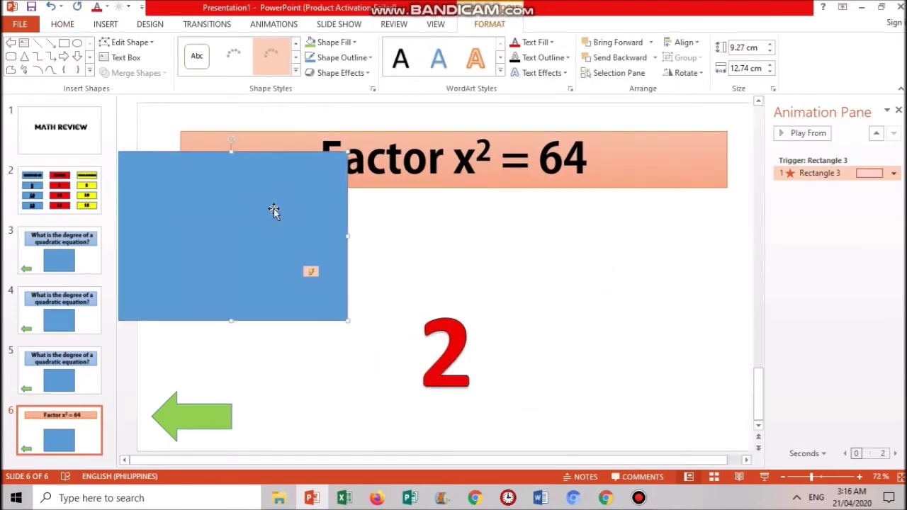
Step: Change the hidden answer to 8 and cover it again with the blue box
{"action": "double_click", "coordinate": [466, 337]}
{"action": "type", "text": "8"}
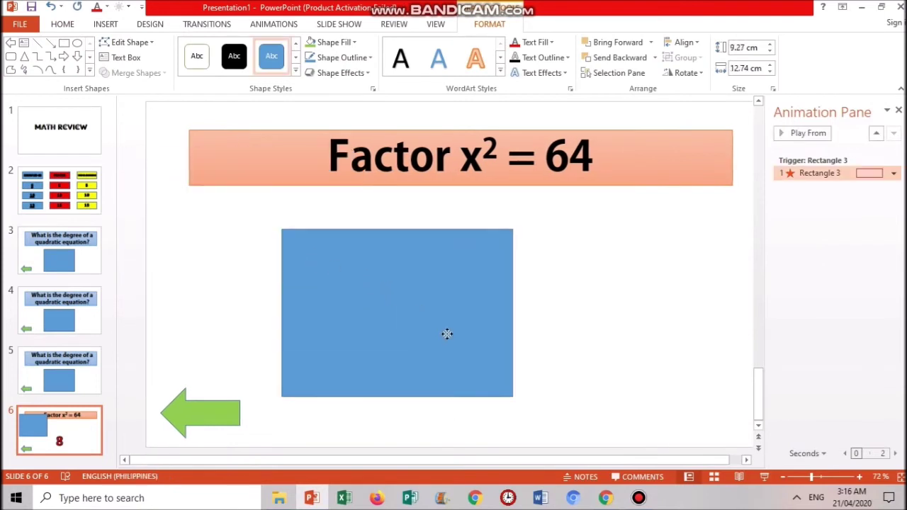
{"action": "left_click_drag", "start_coordinate": [446, 333], "coordinate": [468, 361]}
{"action": "left_click", "coordinate": [547, 262]}
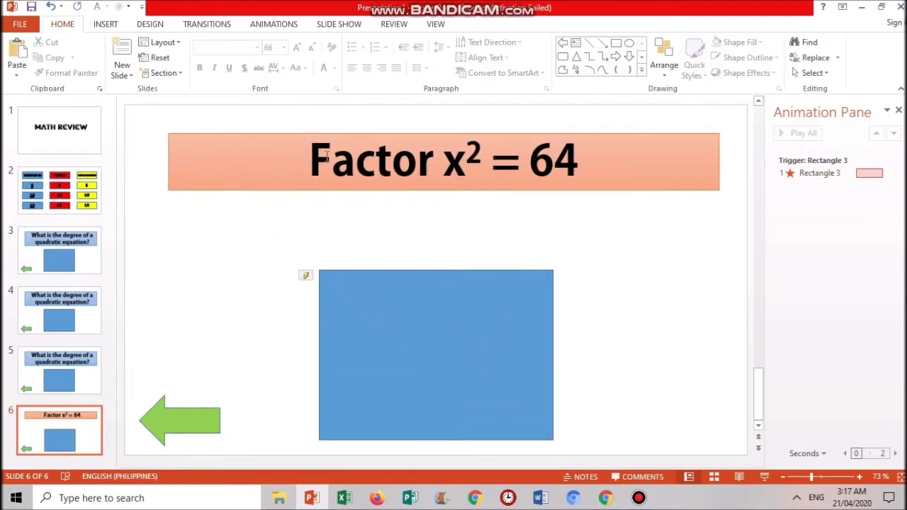
{"action": "right_click", "coordinate": [89, 429]}
Step: Duplicate slide 6 twice more to make slides 7 and 8
{"action": "left_click", "coordinate": [134, 274]}
{"action": "right_click", "coordinate": [80, 415]}
{"action": "left_click", "coordinate": [134, 260]}
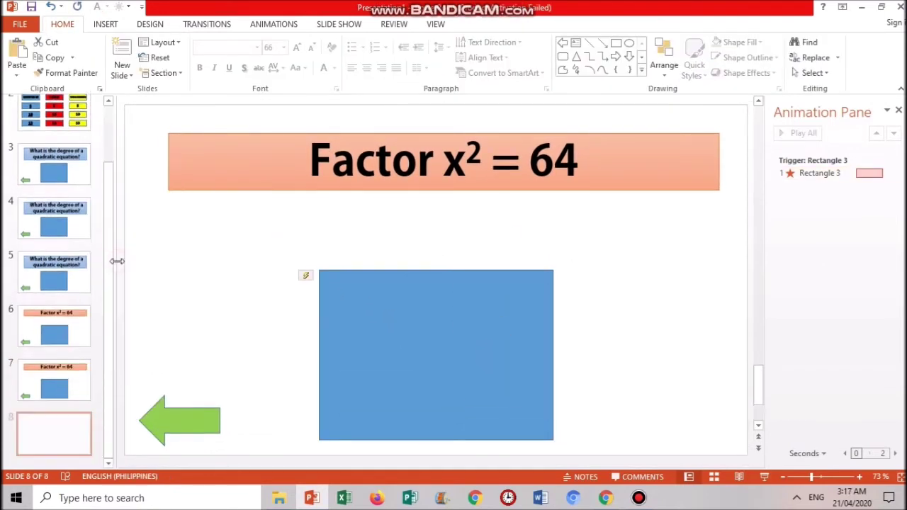
Step: Hyperlink the red PROCESS 5 on the point board to slide 6
{"action": "left_click", "coordinate": [74, 127]}
{"action": "right_click", "coordinate": [429, 245]}
{"action": "left_click", "coordinate": [429, 244]}
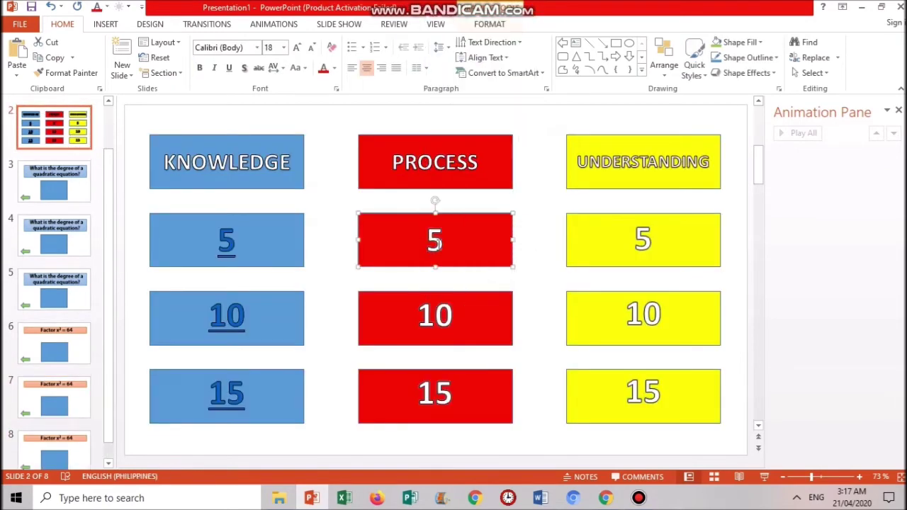
{"action": "right_click", "coordinate": [430, 245]}
{"action": "left_click", "coordinate": [471, 405]}
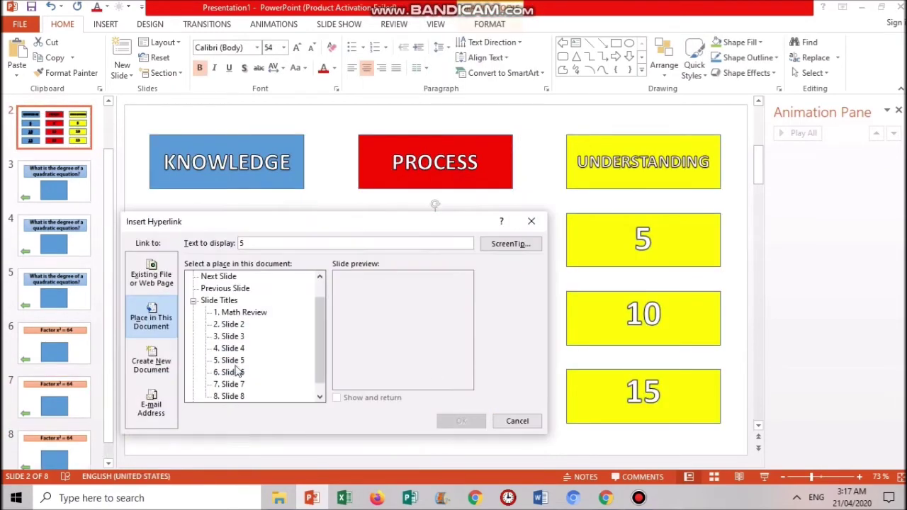
{"action": "left_click", "coordinate": [229, 372]}
{"action": "left_click", "coordinate": [482, 423]}
Step: Hyperlink the red PROCESS 10 and 15 to their question slides
{"action": "double_click", "coordinate": [433, 315]}
{"action": "right_click", "coordinate": [445, 320]}
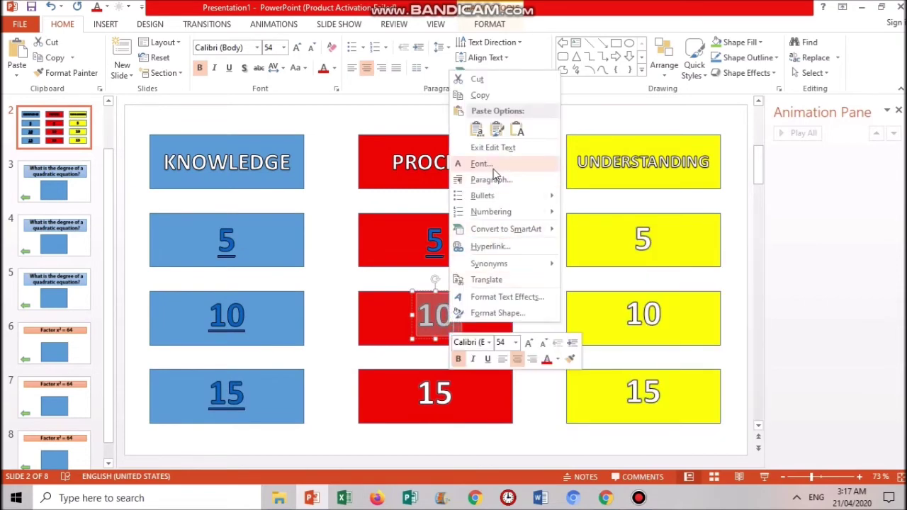
{"action": "left_click", "coordinate": [491, 246]}
{"action": "double_click", "coordinate": [228, 384]}
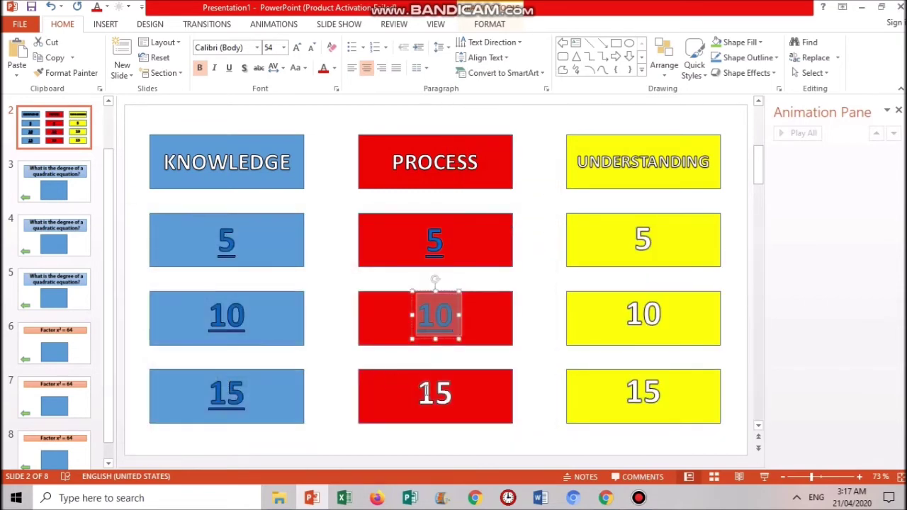
{"action": "double_click", "coordinate": [429, 393]}
{"action": "right_click", "coordinate": [451, 397]}
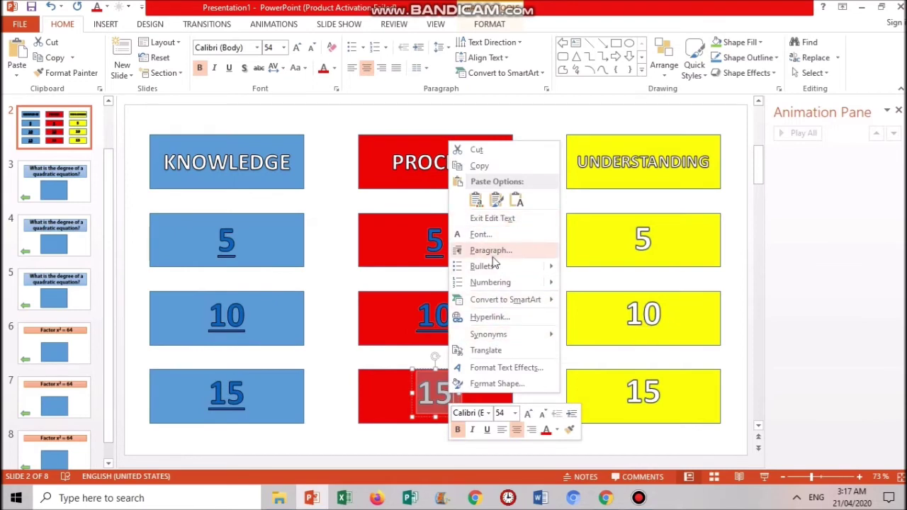
{"action": "left_click", "coordinate": [491, 316]}
{"action": "double_click", "coordinate": [231, 399]}
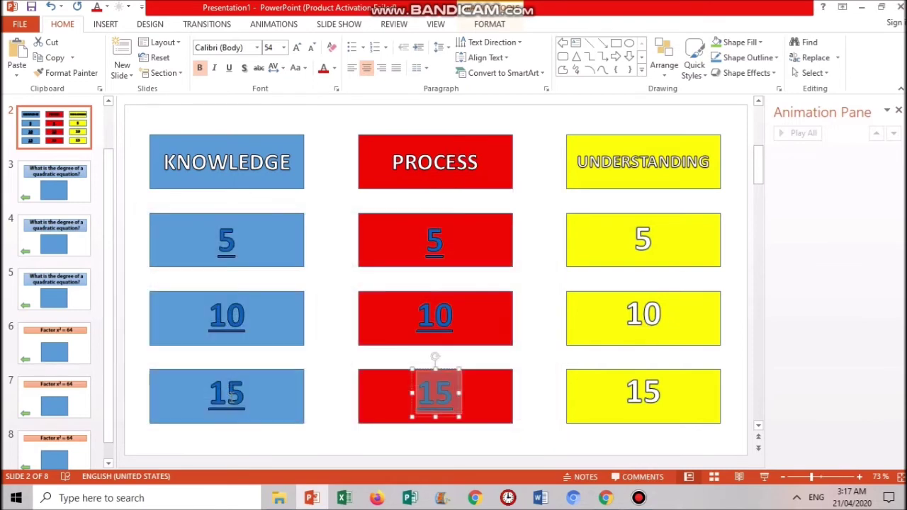
{"action": "left_click", "coordinate": [546, 440]}
{"action": "scroll", "coordinate": [115, 131], "scroll_direction": "up", "scroll_amount": 2}
Step: Add a START WordArt label in the title slide's bottom-right corner
{"action": "left_click", "coordinate": [73, 134]}
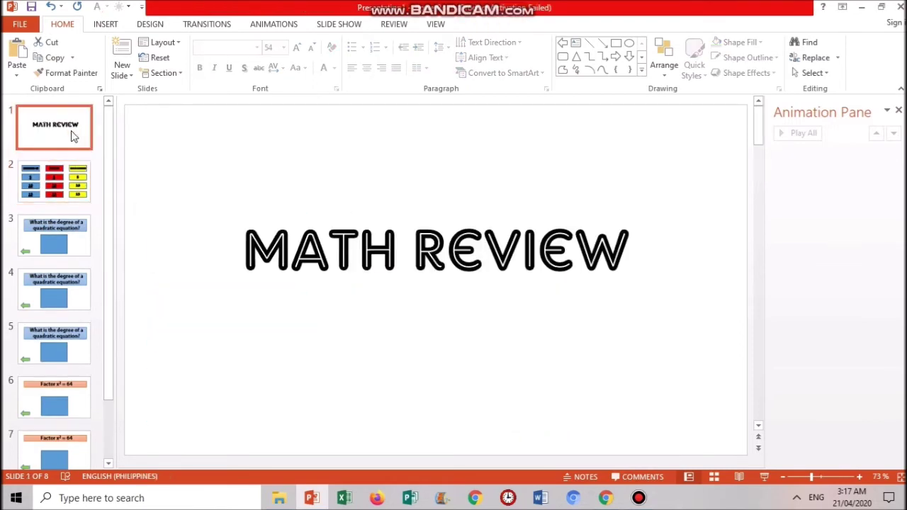
{"action": "left_click", "coordinate": [106, 24]}
{"action": "left_click", "coordinate": [572, 67]}
{"action": "left_click", "coordinate": [656, 141]}
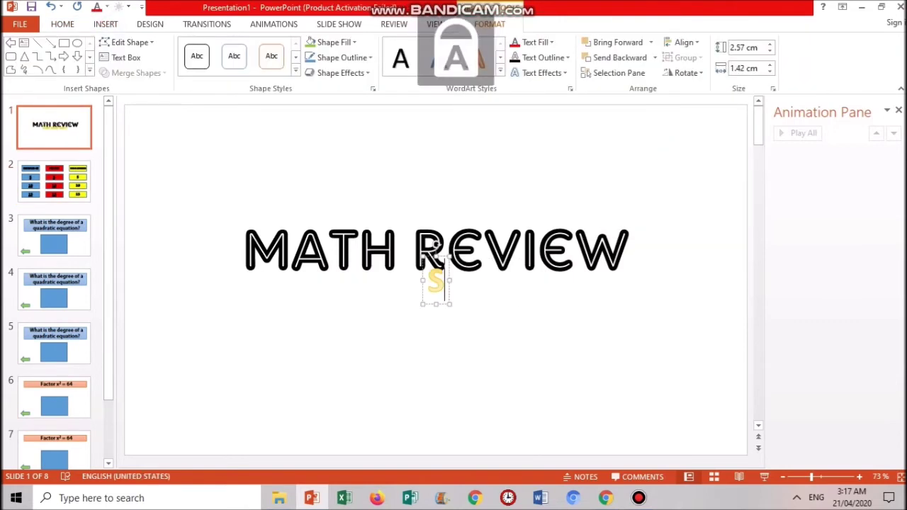
{"action": "type", "text": "START"}
{"action": "left_click_drag", "start_coordinate": [475, 248], "coordinate": [644, 419]}
Step: Hyperlink the START label to slide 2
{"action": "right_click", "coordinate": [645, 419]}
{"action": "left_click", "coordinate": [686, 342]}
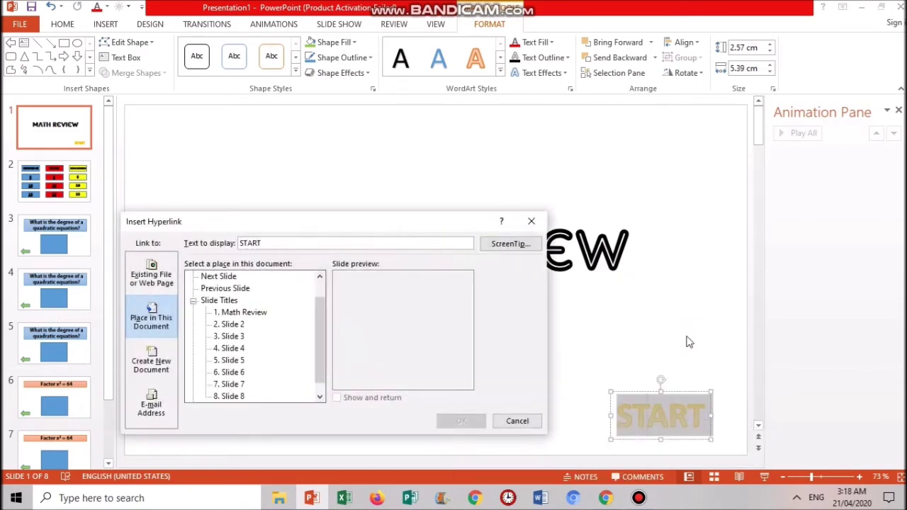
{"action": "left_click", "coordinate": [242, 324]}
{"action": "left_click", "coordinate": [457, 422]}
{"action": "left_click", "coordinate": [419, 392]}
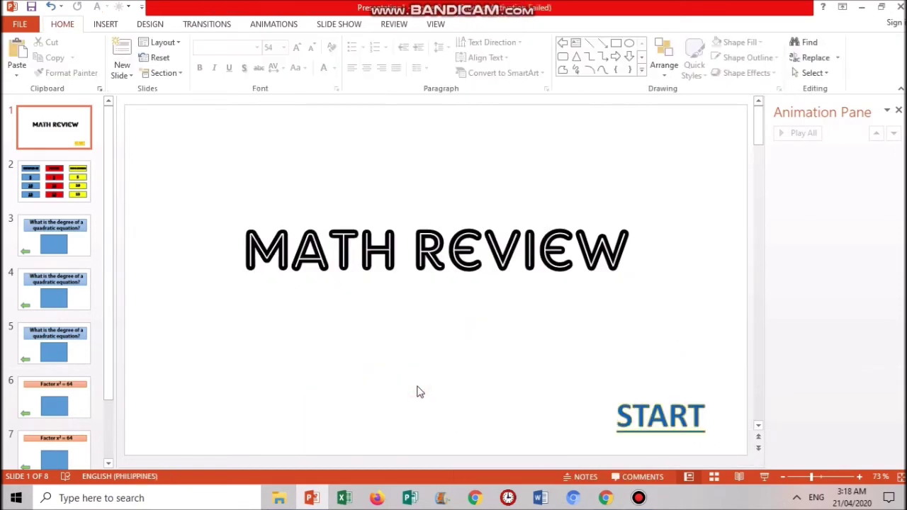
Step: Play the game: open Knowledge 10, Process 5 and 15, reveal answers 2 and 8, return each time
{"action": "left_click", "coordinate": [766, 477]}
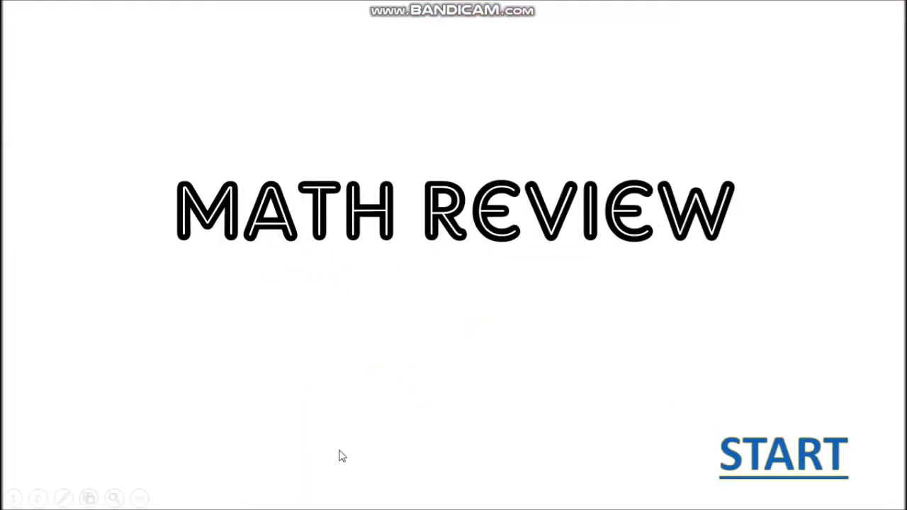
{"action": "left_click", "coordinate": [768, 457]}
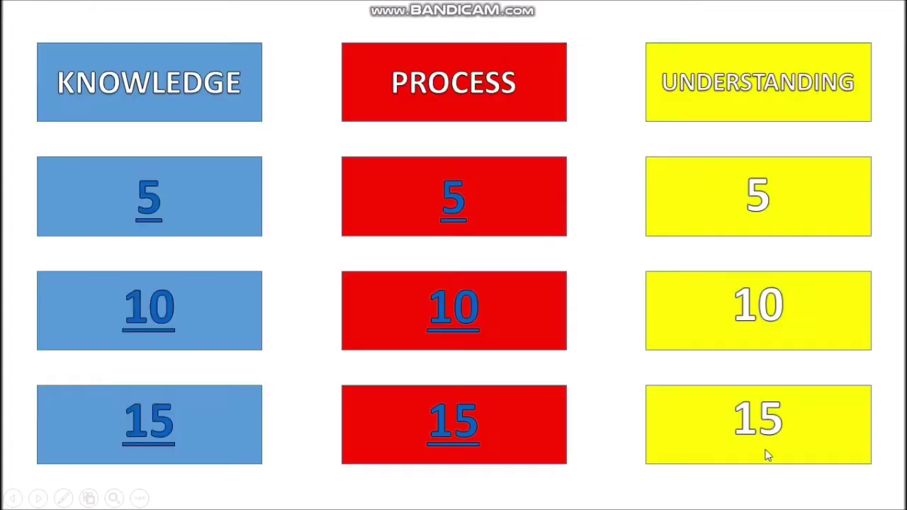
{"action": "left_click", "coordinate": [162, 310]}
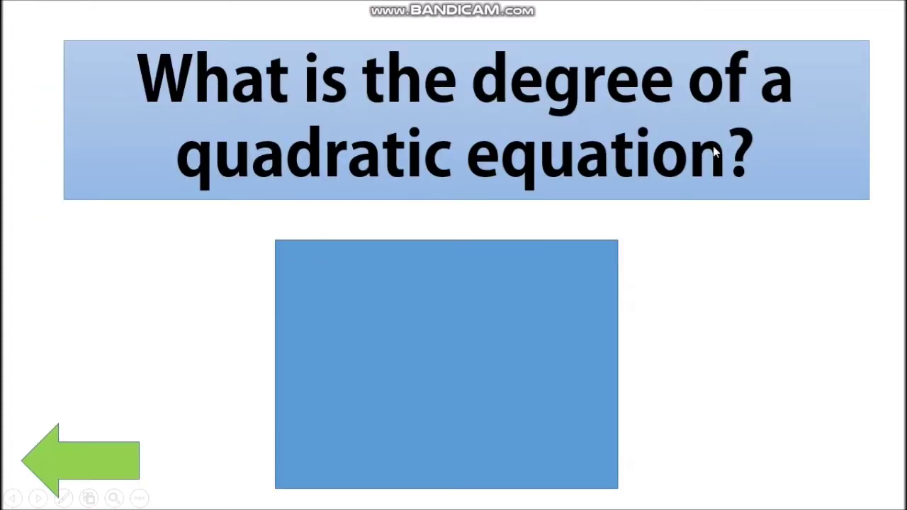
{"action": "left_click", "coordinate": [520, 338]}
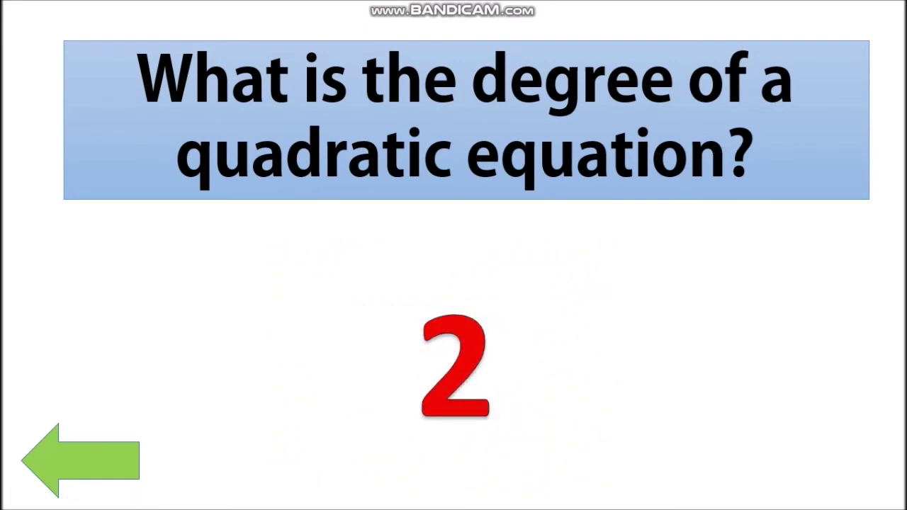
{"action": "left_click", "coordinate": [118, 460]}
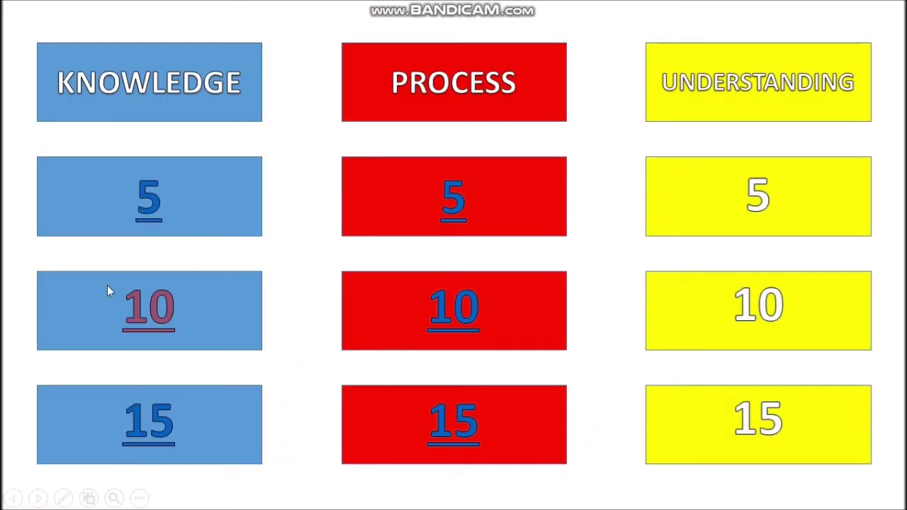
{"action": "left_click", "coordinate": [455, 195]}
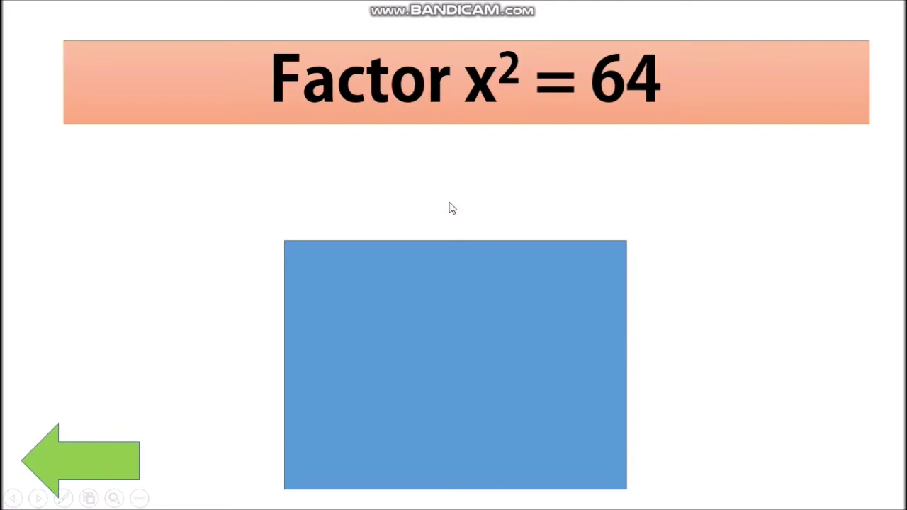
{"action": "left_click", "coordinate": [489, 303]}
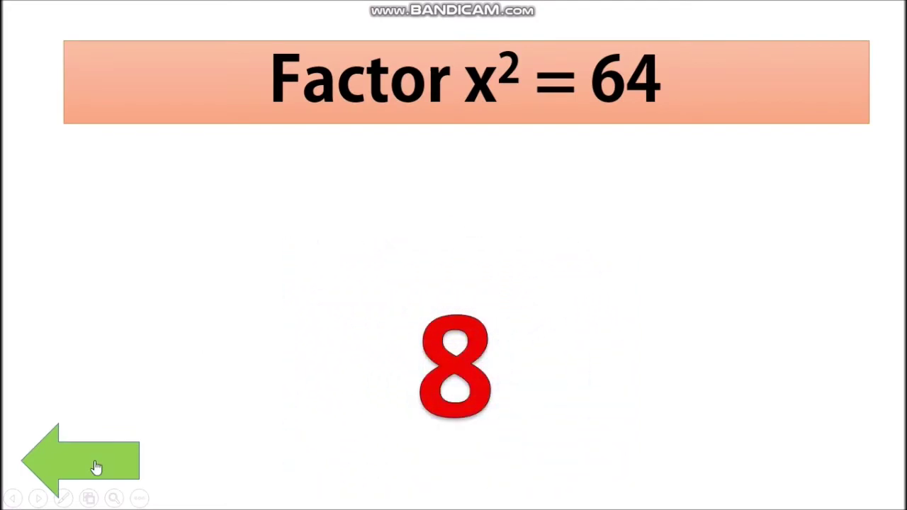
{"action": "left_click", "coordinate": [95, 468]}
{"action": "left_click", "coordinate": [449, 433]}
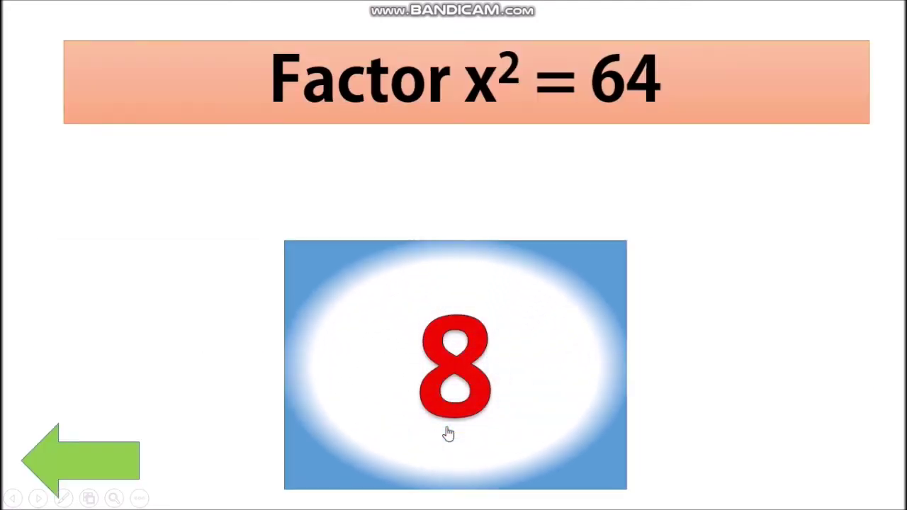
{"action": "left_click", "coordinate": [132, 474]}
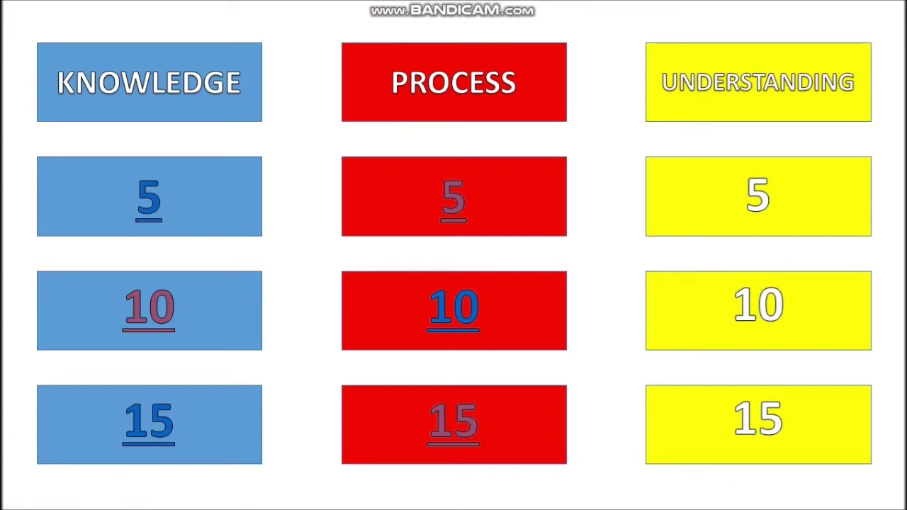
Step: Insert a blue background picture on the title slide, stretch it full-slide and send it to back
{"action": "key", "text": "Escape"}
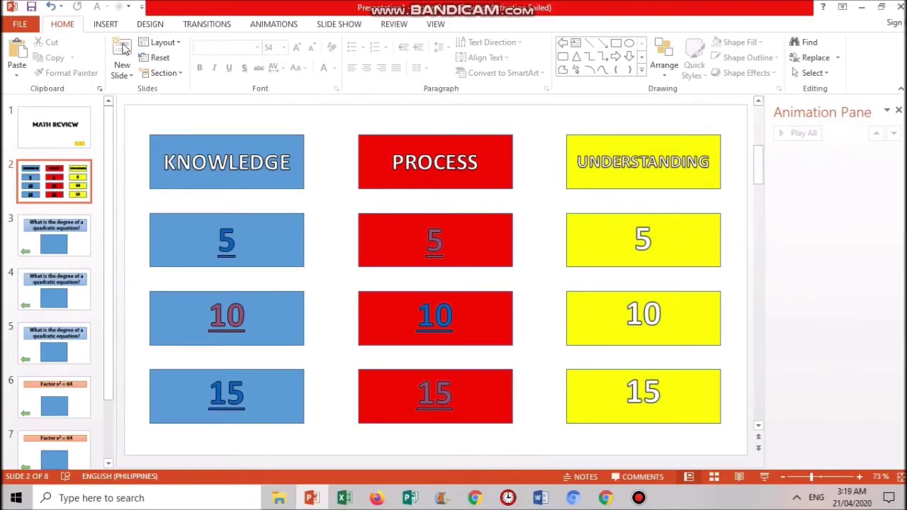
{"action": "left_click", "coordinate": [51, 134]}
{"action": "left_click", "coordinate": [106, 24]}
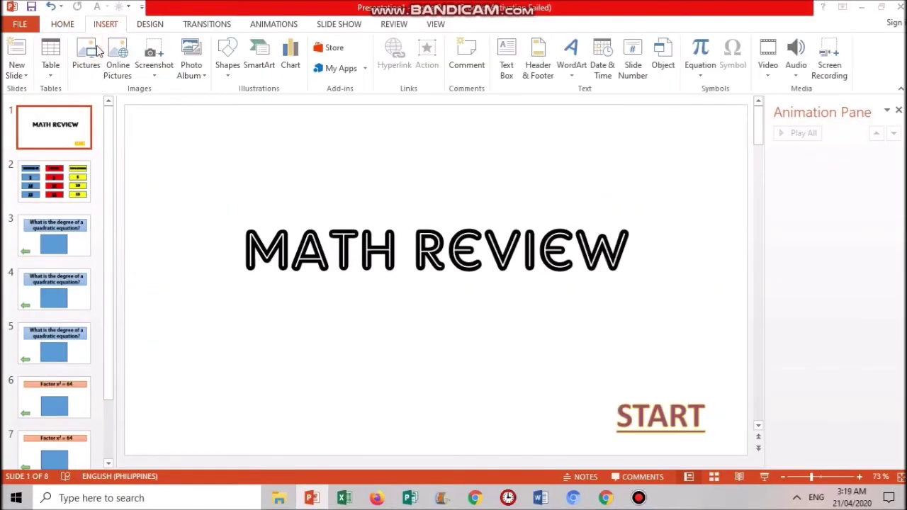
{"action": "left_click", "coordinate": [97, 51]}
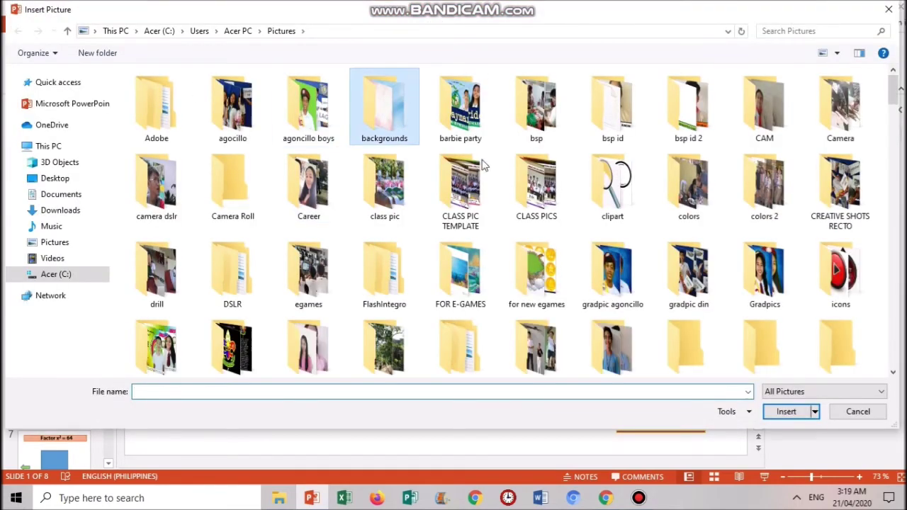
{"action": "double_click", "coordinate": [384, 106]}
{"action": "double_click", "coordinate": [229, 322]}
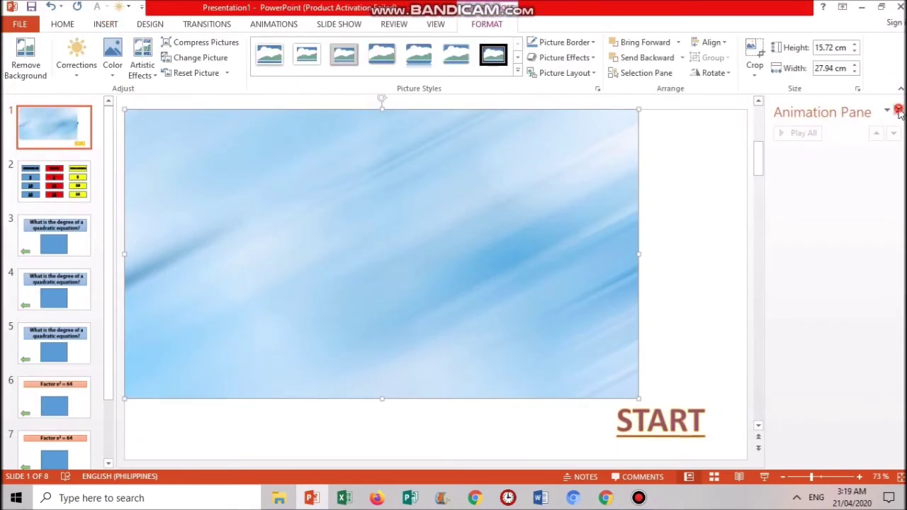
{"action": "left_click", "coordinate": [899, 112]}
{"action": "left_click_drag", "start_coordinate": [723, 260], "coordinate": [835, 274]}
{"action": "left_click_drag", "start_coordinate": [526, 397], "coordinate": [521, 458]}
{"action": "left_click", "coordinate": [682, 57]}
{"action": "left_click", "coordinate": [654, 90]}
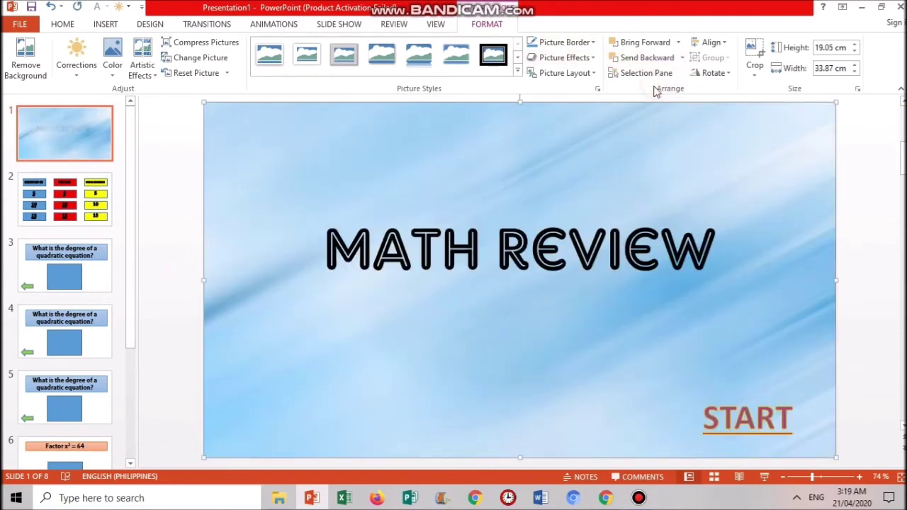
{"action": "left_click", "coordinate": [847, 250]}
Step: Enlarge the MATH REVIEW title to 166 pt across two lines
{"action": "left_click_drag", "start_coordinate": [289, 283], "coordinate": [662, 244]}
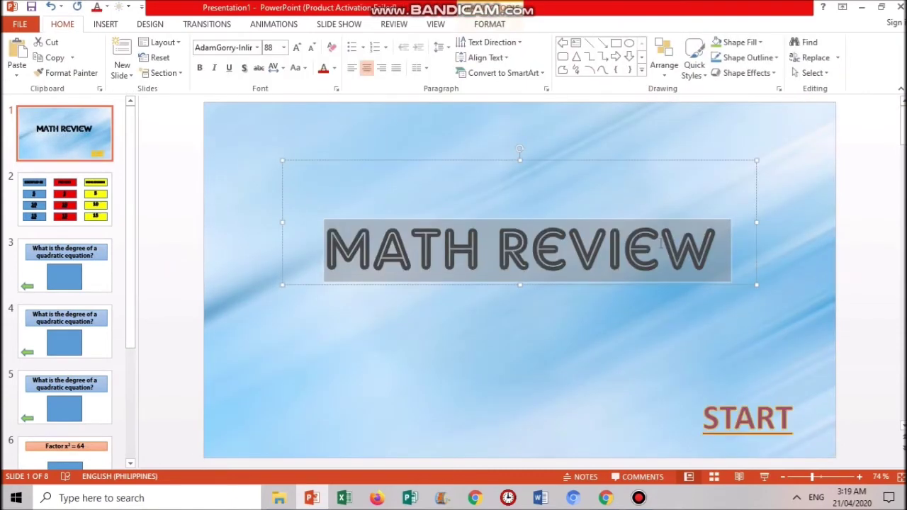
{"action": "left_click", "coordinate": [296, 47]}
{"action": "left_click", "coordinate": [296, 46]}
{"action": "left_click", "coordinate": [426, 249]}
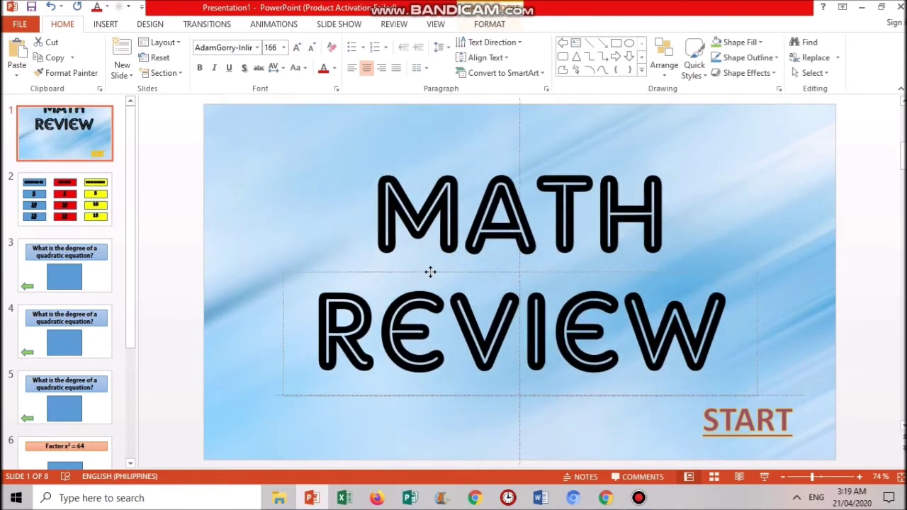
{"action": "left_click", "coordinate": [833, 305]}
{"action": "left_click", "coordinate": [852, 310]}
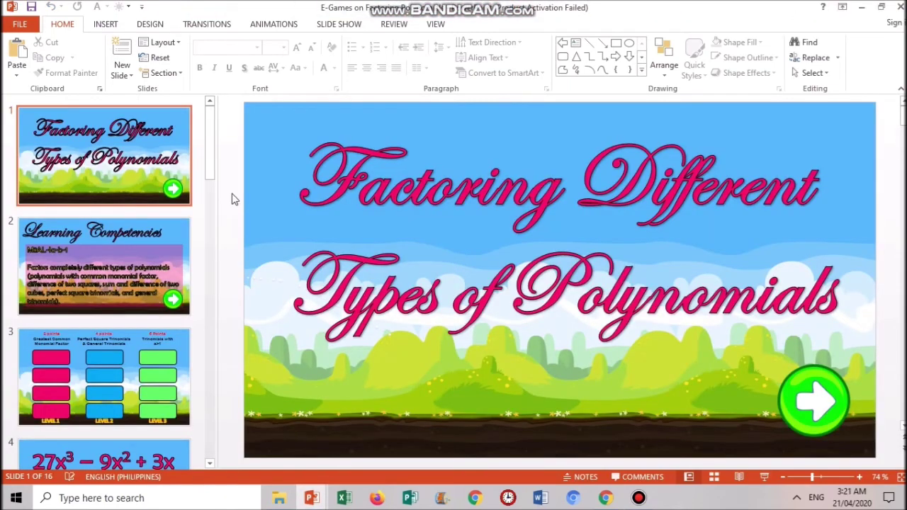
Step: Browse the example factoring game, viewing its slide 3 point board, then return to slide 1
{"action": "left_click", "coordinate": [138, 170]}
{"action": "left_click", "coordinate": [210, 200]}
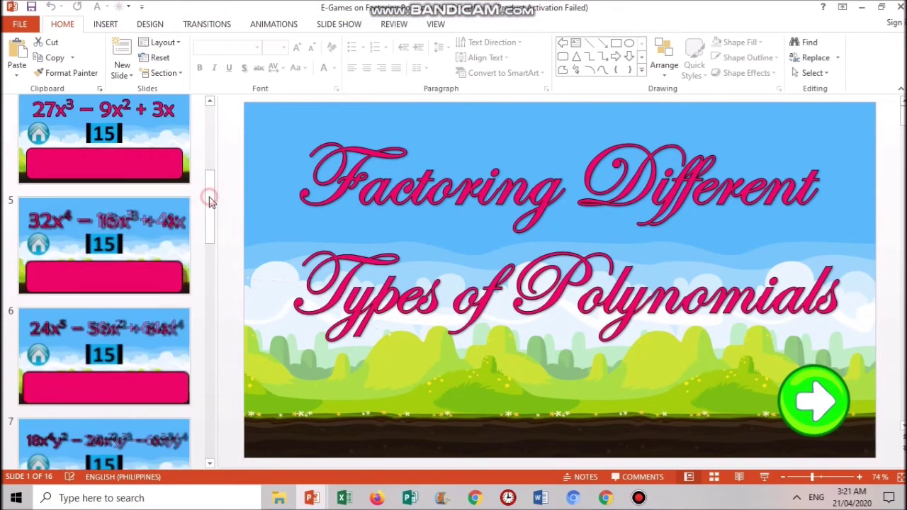
{"action": "scroll", "coordinate": [163, 270], "scroll_direction": "up", "scroll_amount": 5}
{"action": "left_click", "coordinate": [108, 344]}
{"action": "left_click_drag", "start_coordinate": [210, 138], "coordinate": [227, 60]}
{"action": "left_click", "coordinate": [120, 174]}
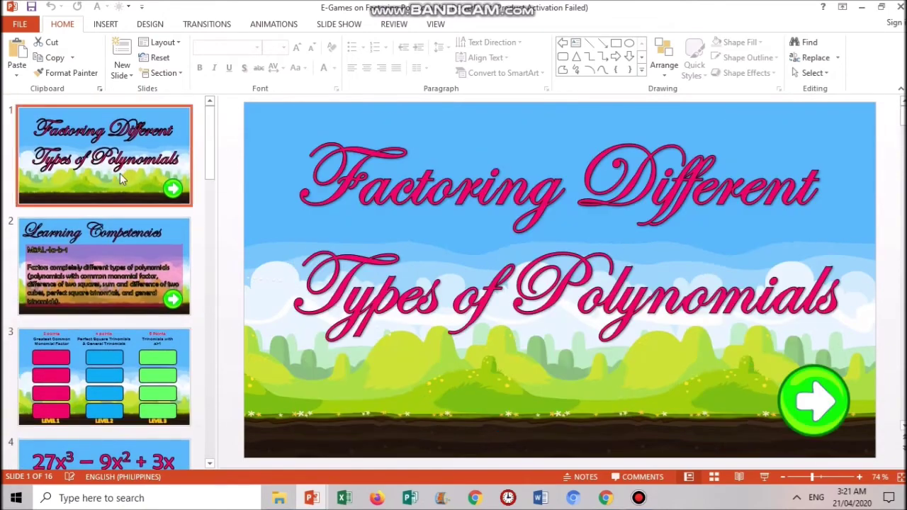
Step: Start the example game's slide show and advance past Learning Competencies to the level points board
{"action": "left_click", "coordinate": [764, 477]}
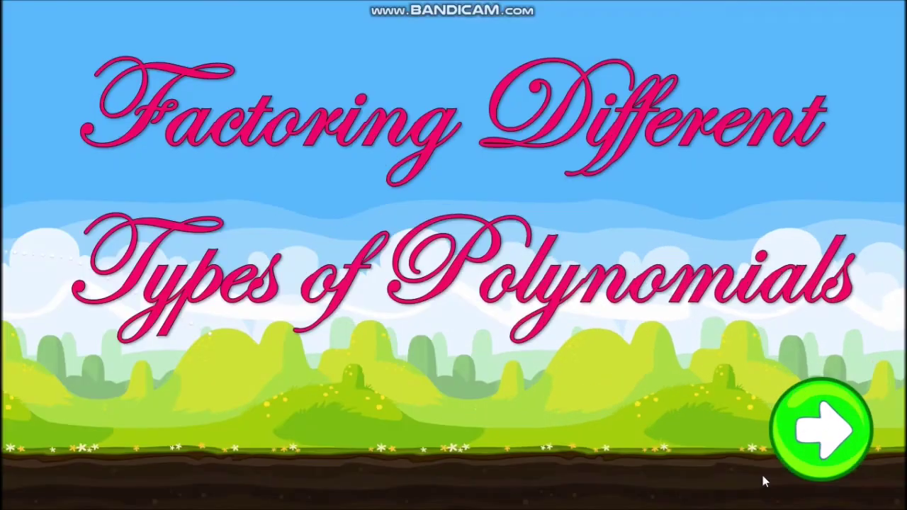
{"action": "left_click", "coordinate": [799, 432]}
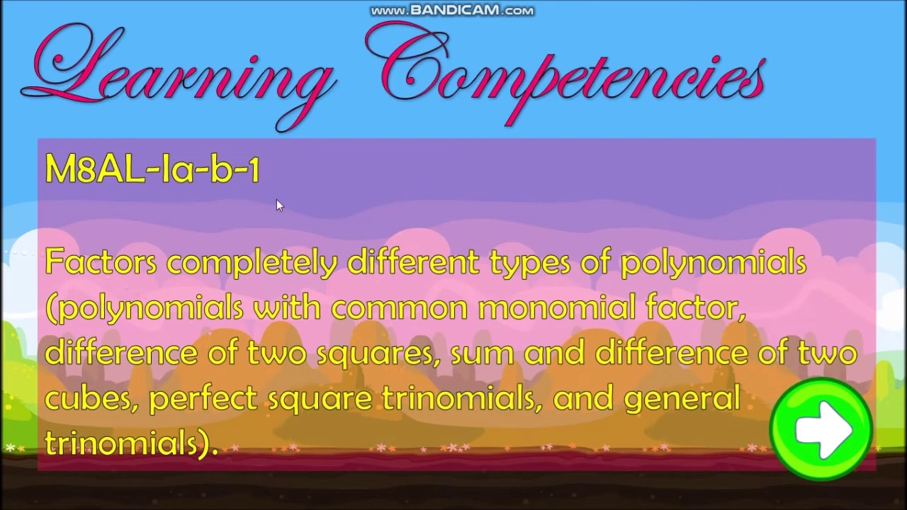
{"action": "left_click", "coordinate": [810, 423]}
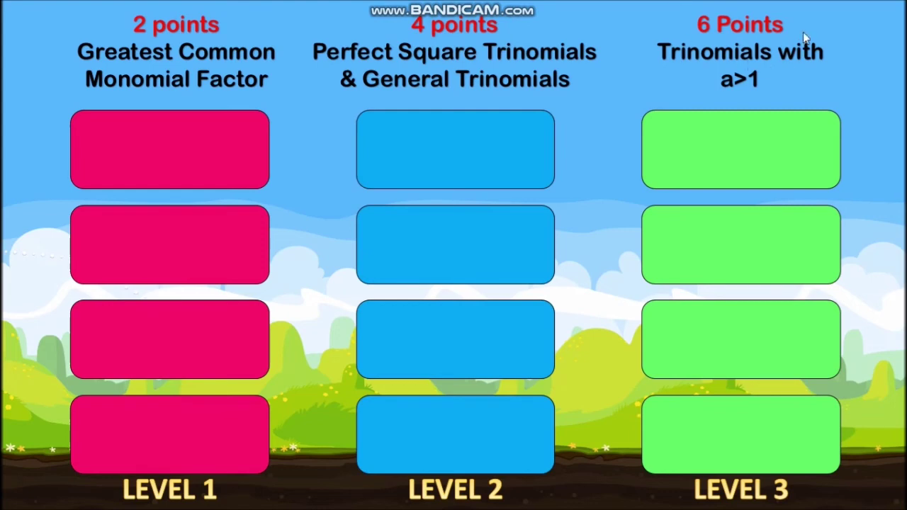
Step: Open a Level 1 question, run the 15-second timer, reveal 4x(8x³ − 4x² + 1), and return to the board
{"action": "left_click", "coordinate": [160, 259]}
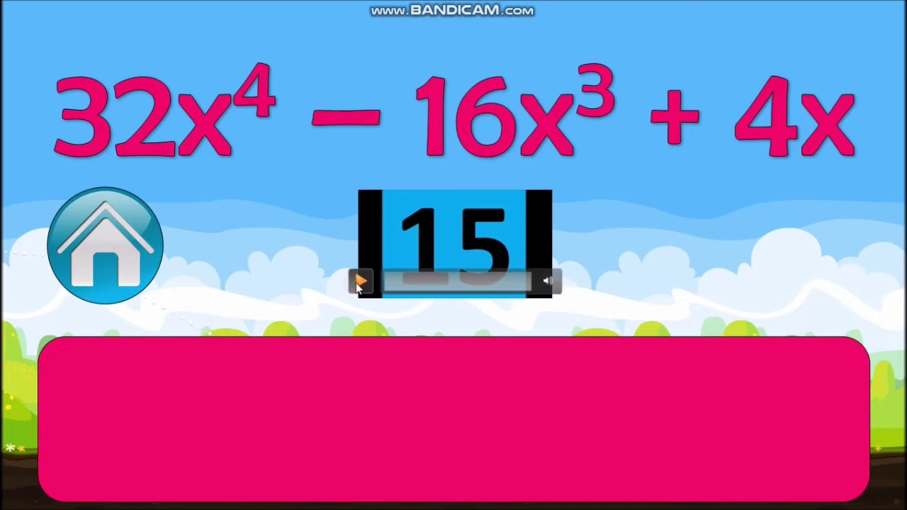
{"action": "left_click", "coordinate": [359, 282]}
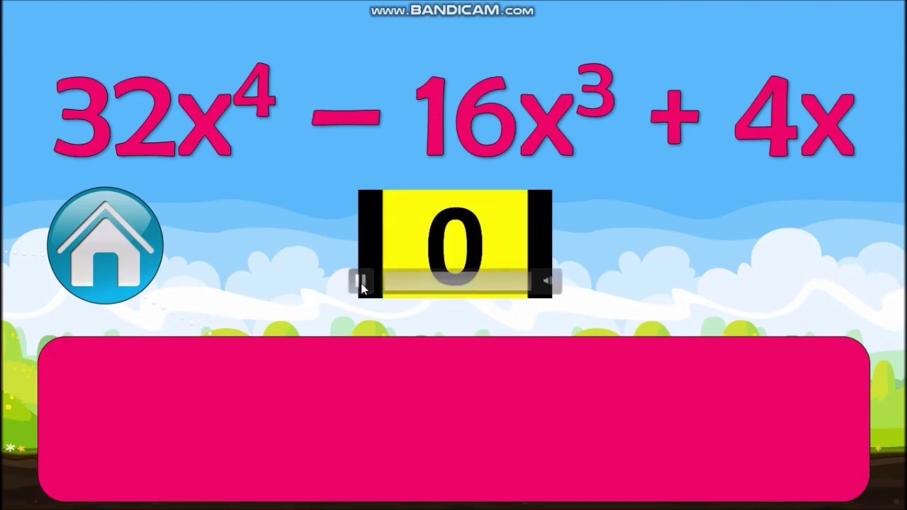
{"action": "left_click", "coordinate": [360, 285]}
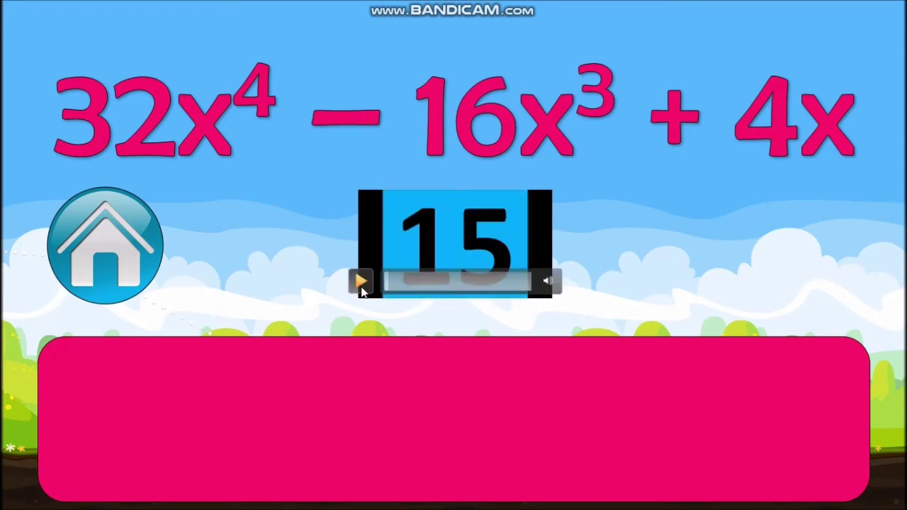
{"action": "left_click", "coordinate": [281, 422]}
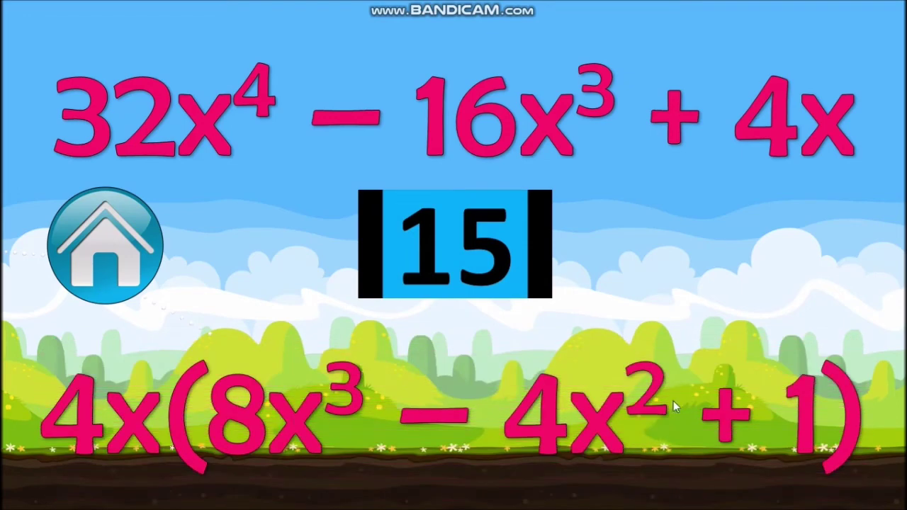
{"action": "left_click", "coordinate": [142, 252]}
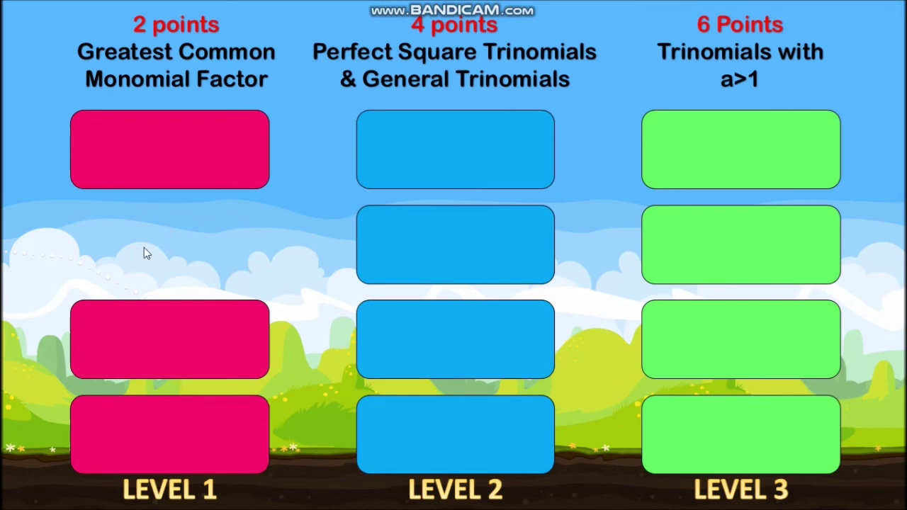
Step: Answer the third Level 2 question: run the 30-second timer to 0, reveal (x+10)(x+5), and return to the board
{"action": "left_click", "coordinate": [428, 356]}
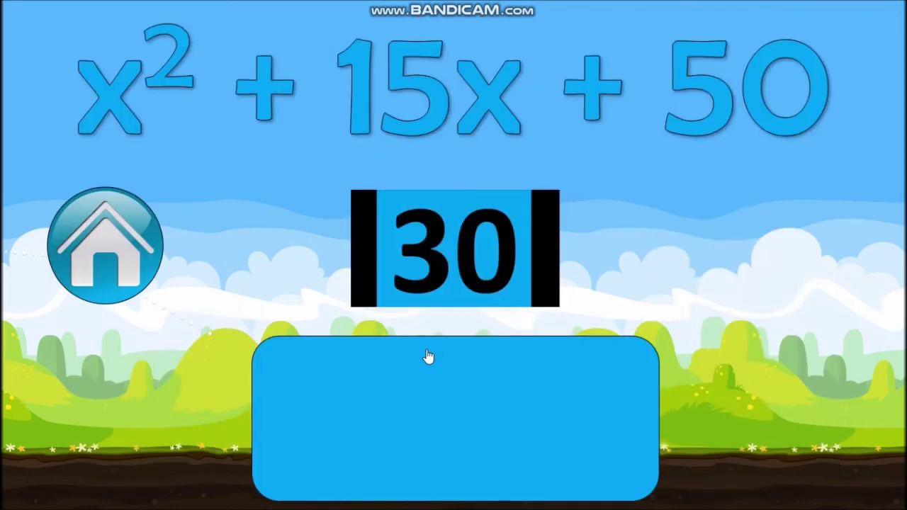
{"action": "mouse_move", "coordinate": [361, 296]}
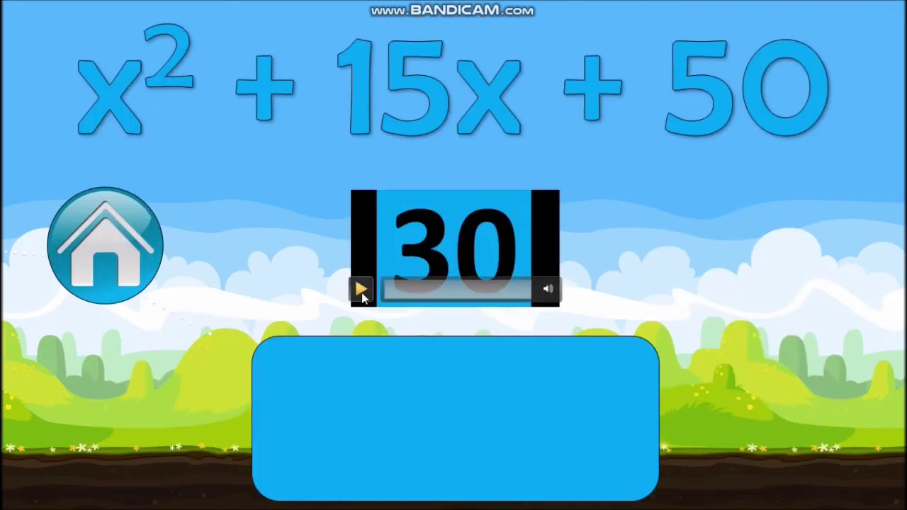
{"action": "left_click", "coordinate": [362, 290]}
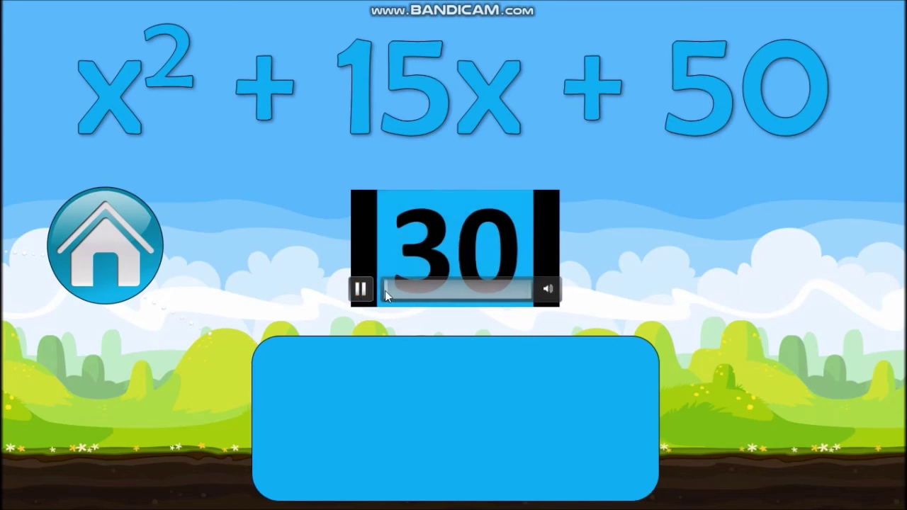
{"action": "left_click", "coordinate": [449, 293]}
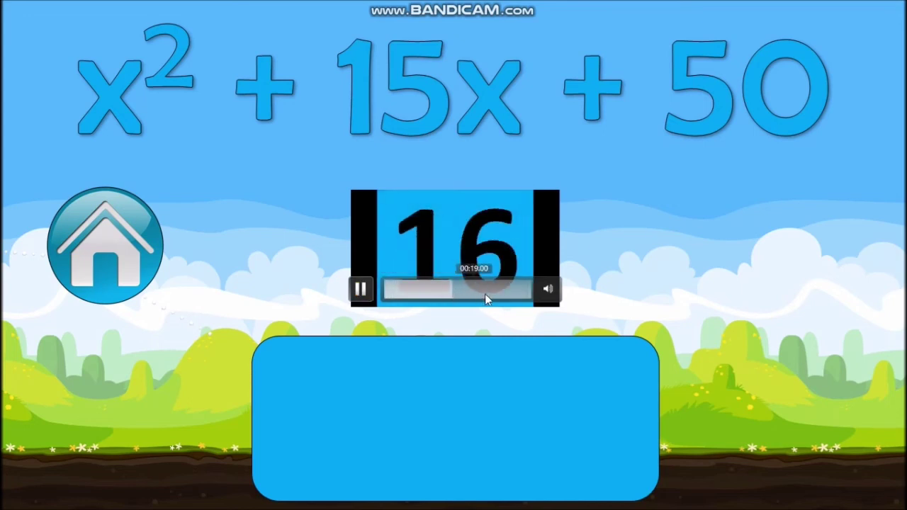
{"action": "left_click", "coordinate": [522, 288]}
{"action": "left_click", "coordinate": [532, 290]}
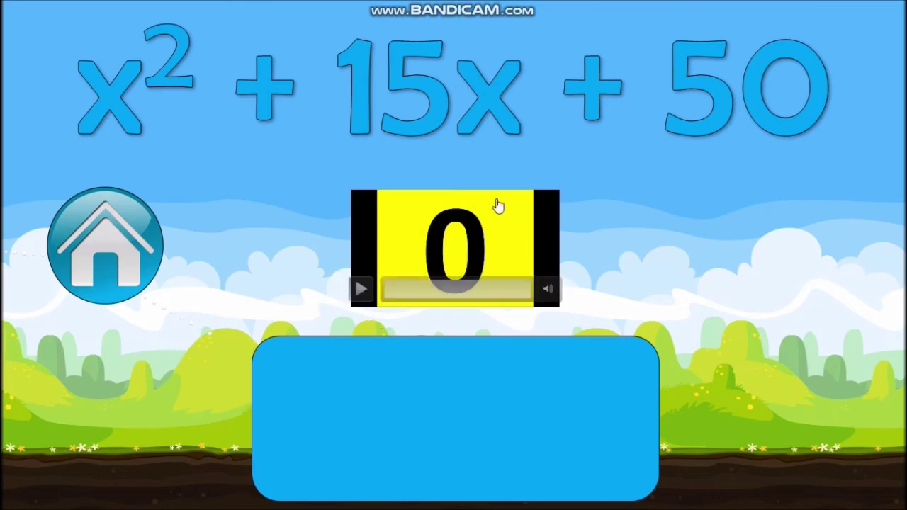
{"action": "left_click", "coordinate": [467, 378]}
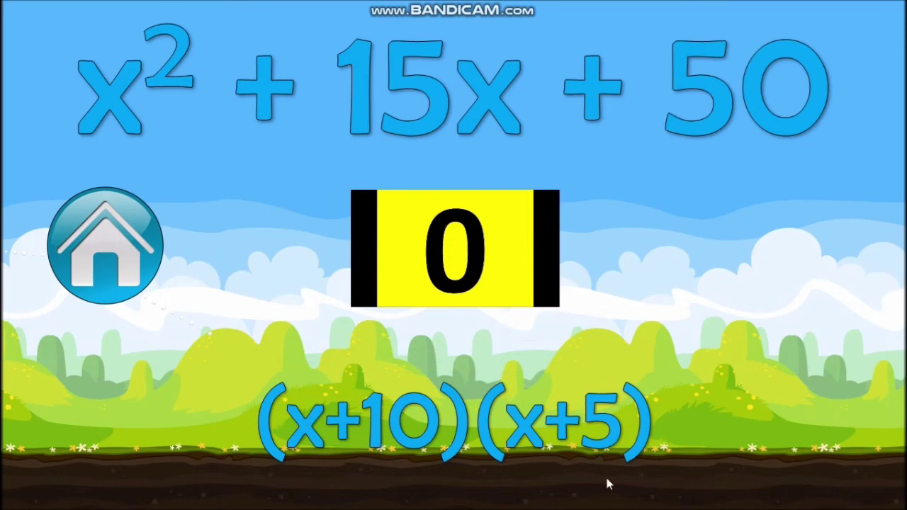
{"action": "left_click", "coordinate": [59, 236]}
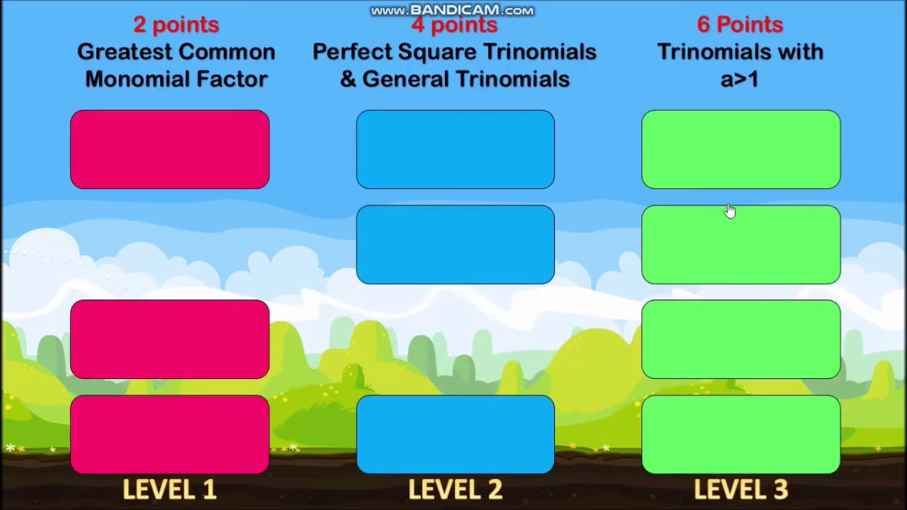
Step: Reveal answers (2x+3)(x+5) for the top Level 3 and 6x²y²(3x−4y−xy²) for the bottom Level 1, returning each time
{"action": "left_click", "coordinate": [723, 177]}
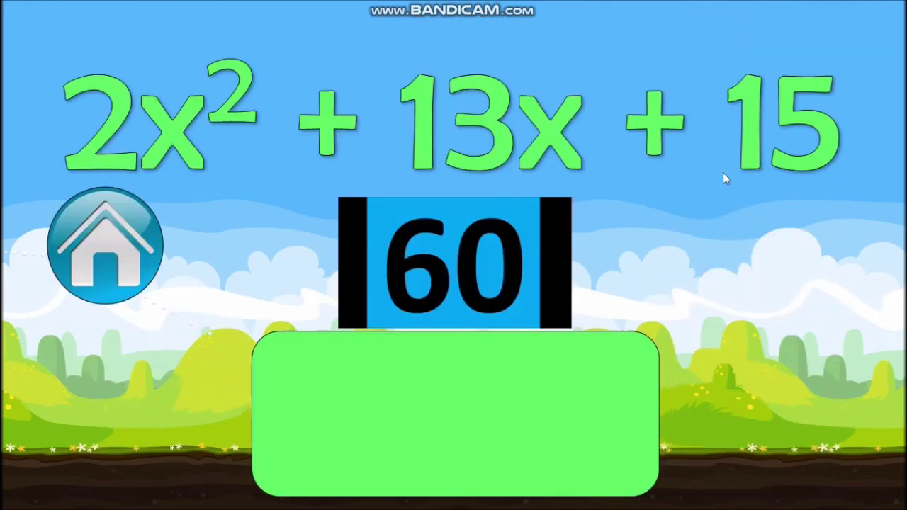
{"action": "mouse_move", "coordinate": [407, 273]}
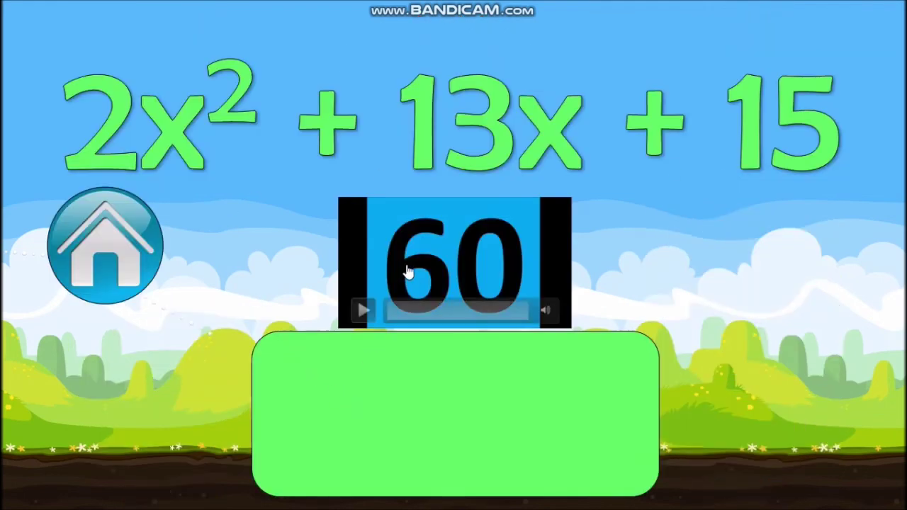
{"action": "left_click", "coordinate": [394, 389]}
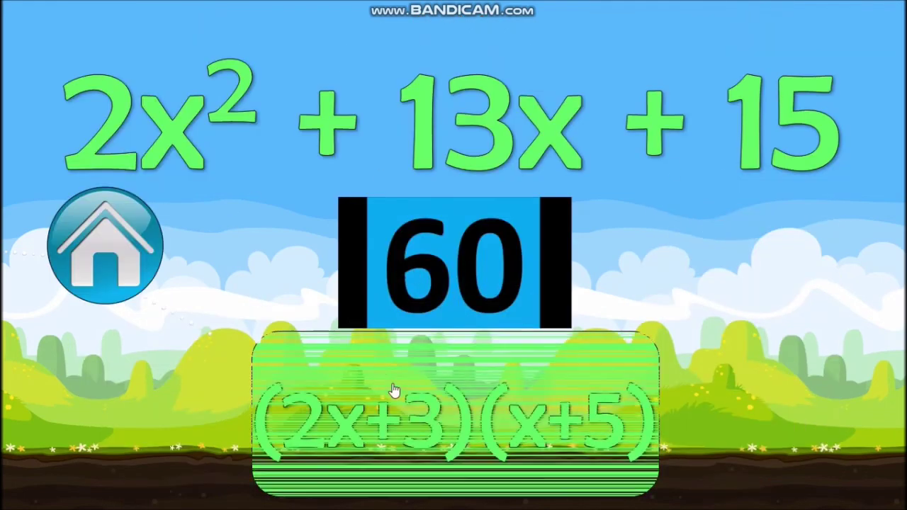
{"action": "left_click", "coordinate": [104, 266]}
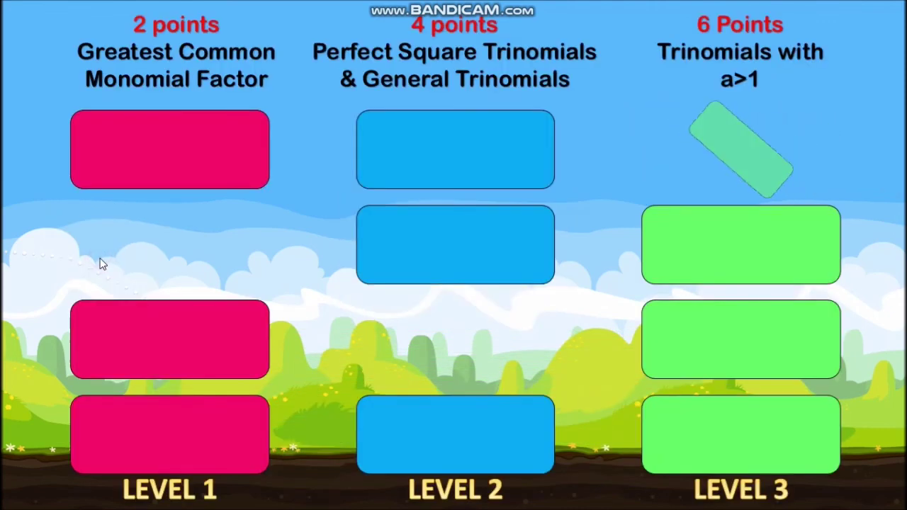
{"action": "left_click", "coordinate": [148, 429]}
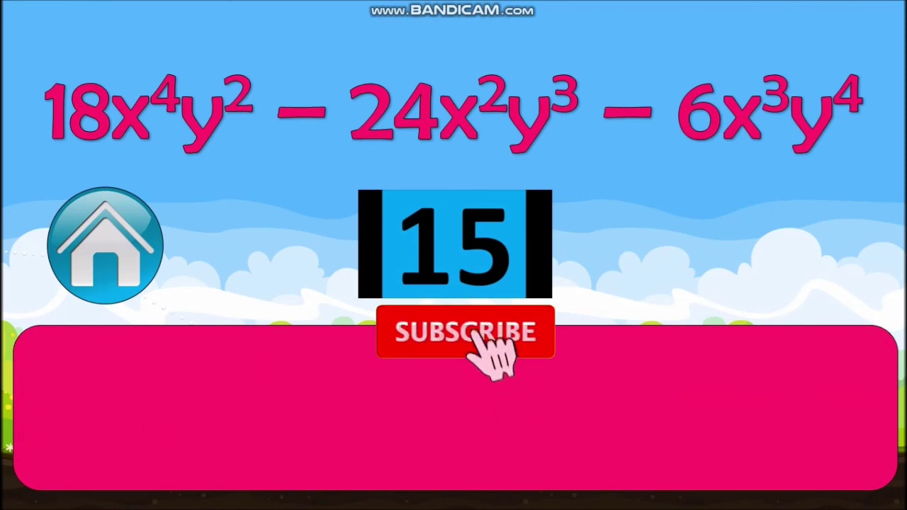
{"action": "left_click", "coordinate": [610, 375]}
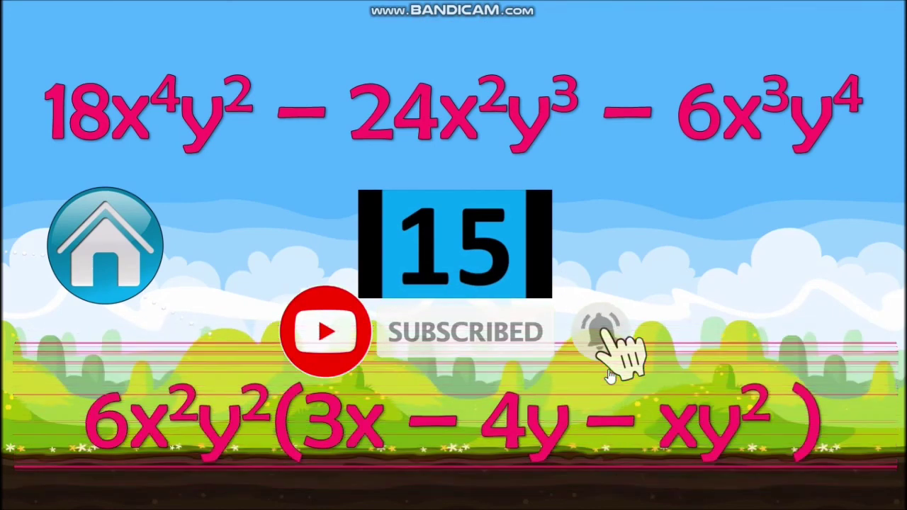
{"action": "left_click", "coordinate": [117, 225]}
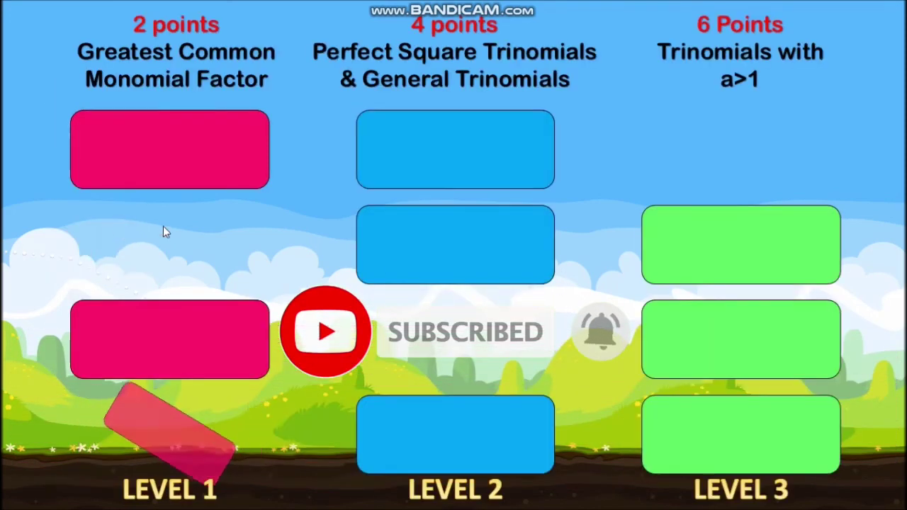
Step: Reveal (p+3)(p+3) for the top Level 2 and (9x−1)(x−1) for the third Level 3, then end the show
{"action": "left_click", "coordinate": [466, 161]}
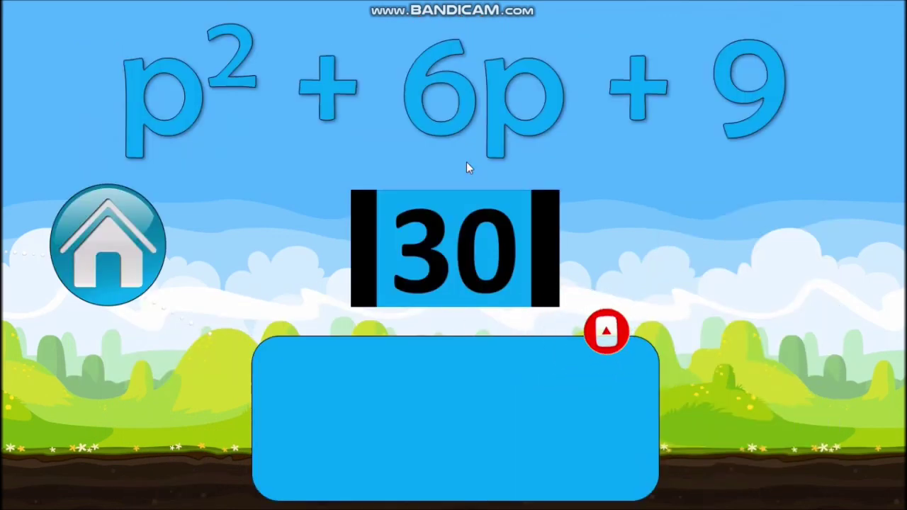
{"action": "left_click", "coordinate": [388, 424]}
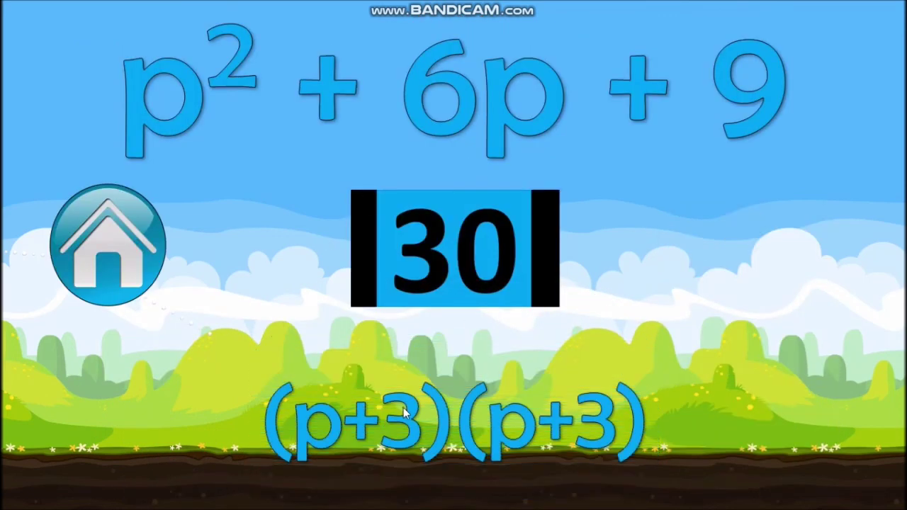
{"action": "left_click", "coordinate": [158, 254]}
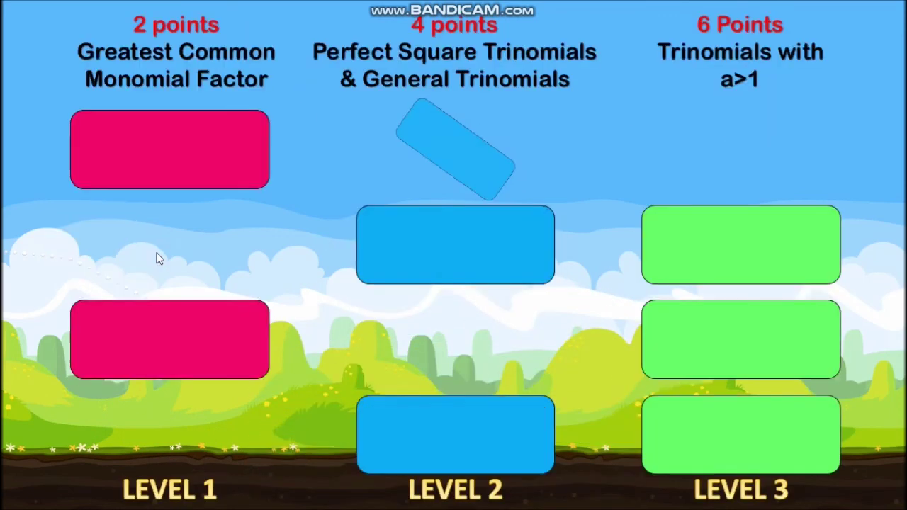
{"action": "left_click", "coordinate": [669, 329]}
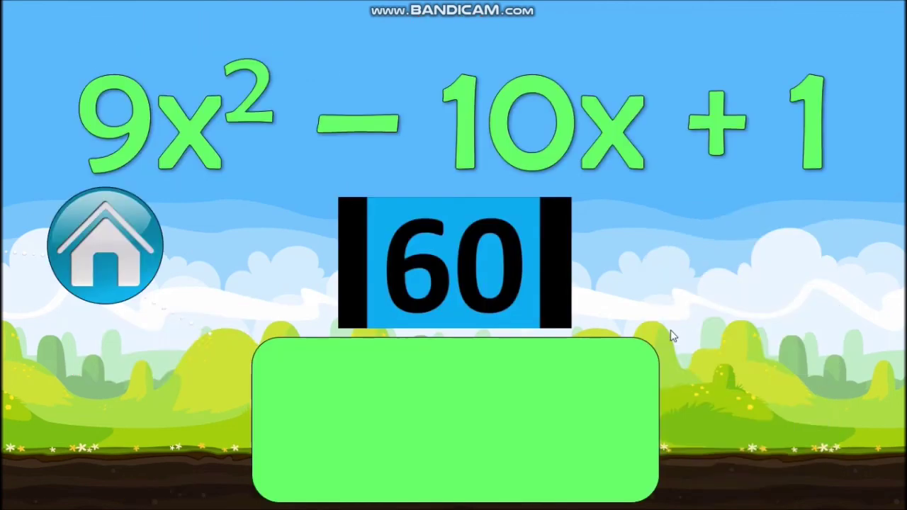
{"action": "left_click", "coordinate": [560, 387]}
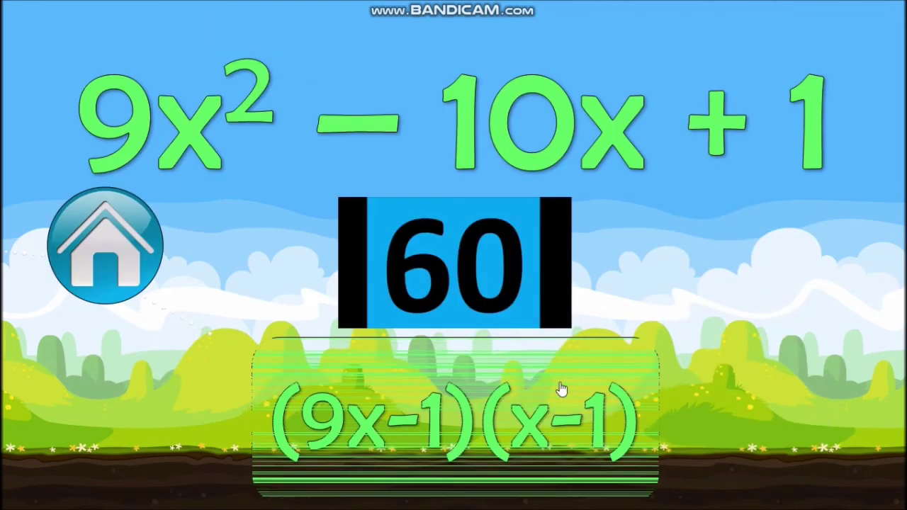
{"action": "left_click", "coordinate": [120, 236]}
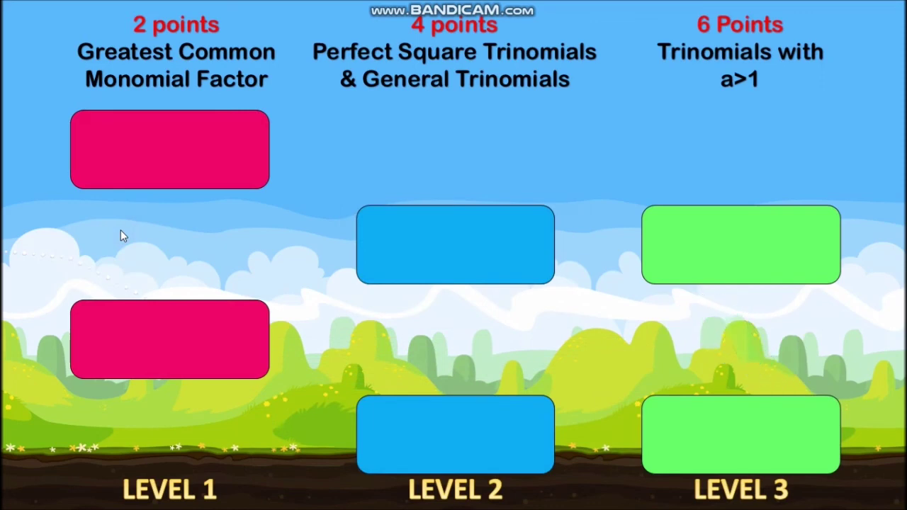
{"action": "key", "text": "Escape"}
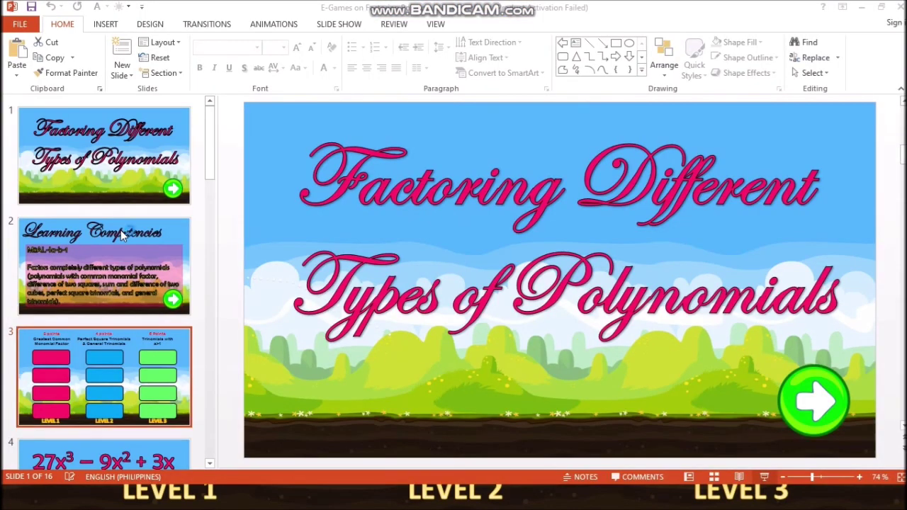